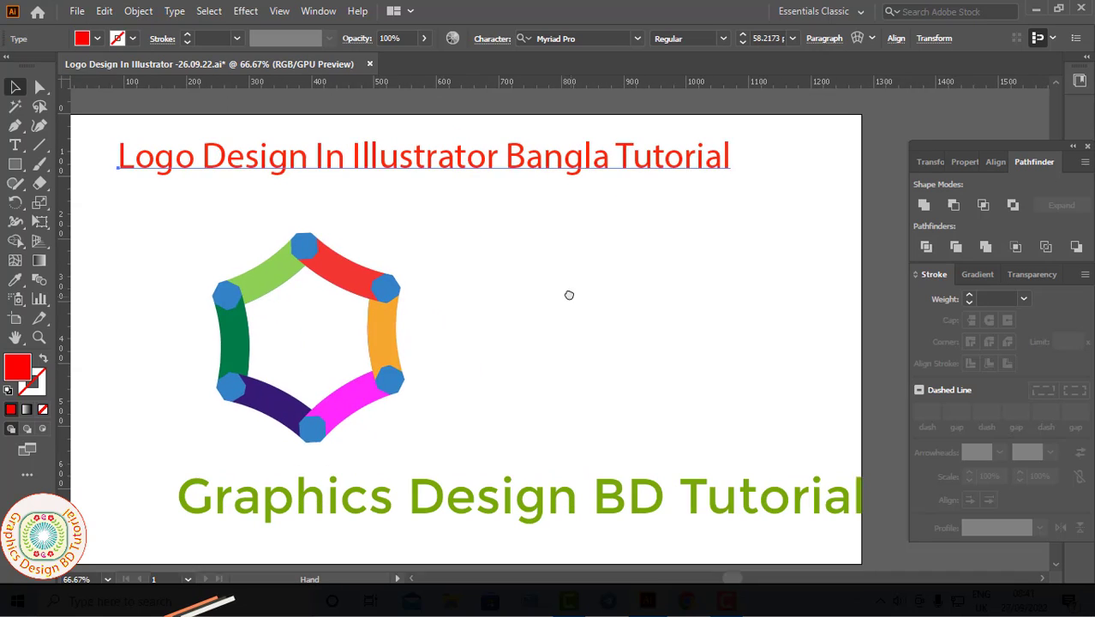
- Close the floating panel group containing Pathfinder and Stroke
click(1087, 147)
click(701, 282)
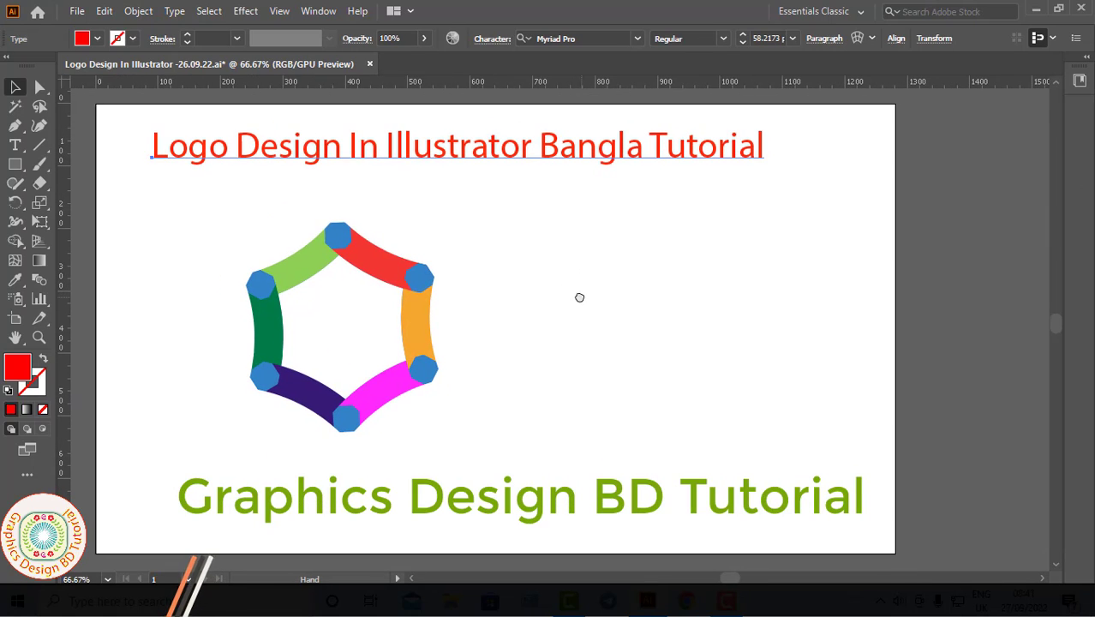
- Move the hexagonal logo to the right half of the artboard and ungroup it
click(270, 321)
right_click(273, 321)
click(330, 172)
drag(376, 266, 685, 264)
right_click(614, 263)
click(583, 242)
double_click(595, 274)
click(524, 295)
- Pull the logo's coloured segments and blue shapes apart to examine how it is built
drag(601, 267, 414, 263)
double_click(480, 317)
drag(585, 330, 348, 364)
drag(642, 400, 616, 483)
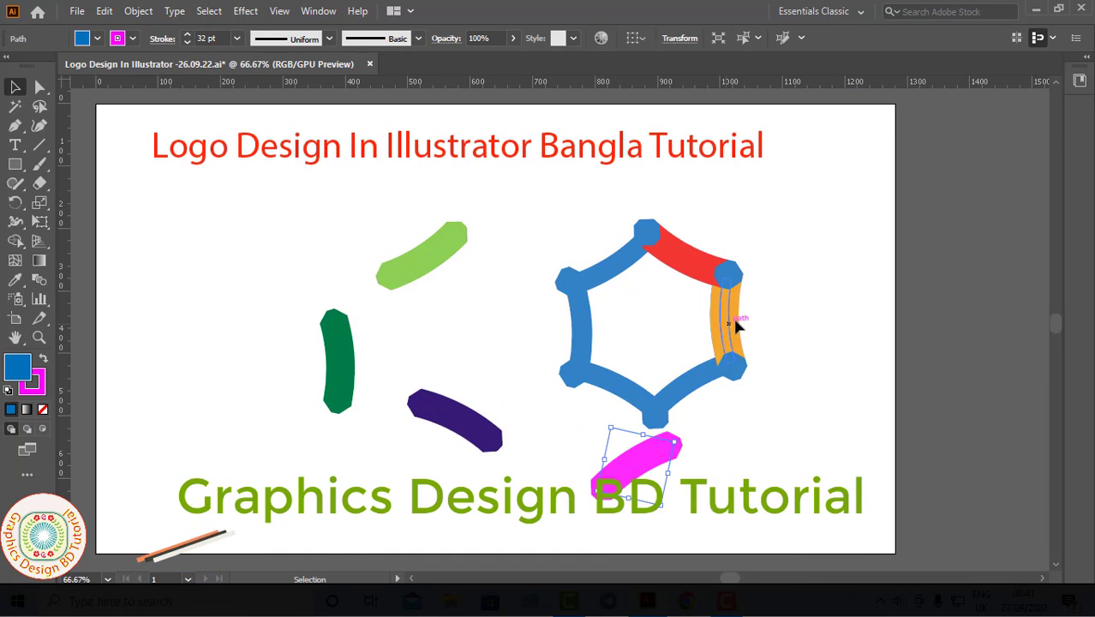
drag(733, 318, 794, 305)
drag(670, 269, 746, 218)
drag(728, 275, 671, 208)
drag(681, 266, 760, 228)
drag(660, 294, 529, 300)
click(591, 317)
drag(636, 354, 714, 357)
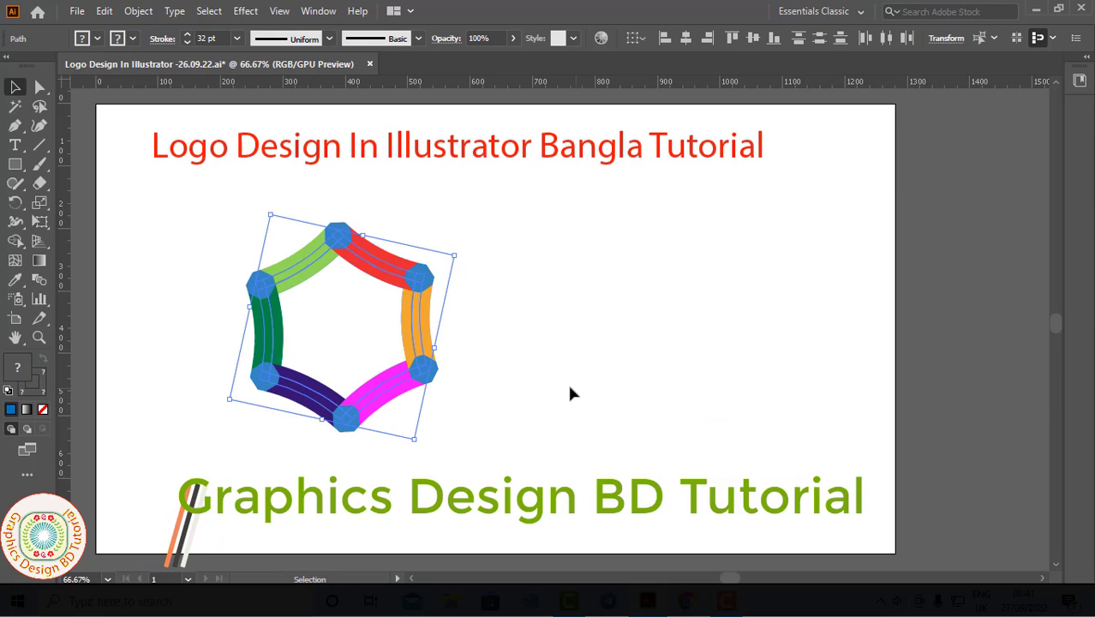
- Group all pieces of the hexagonal logo, move the group to the right side of the artboard, and deselect it
click(567, 387)
click(425, 337)
click(501, 331)
key(ctrl+a)
key(ctrl+g)
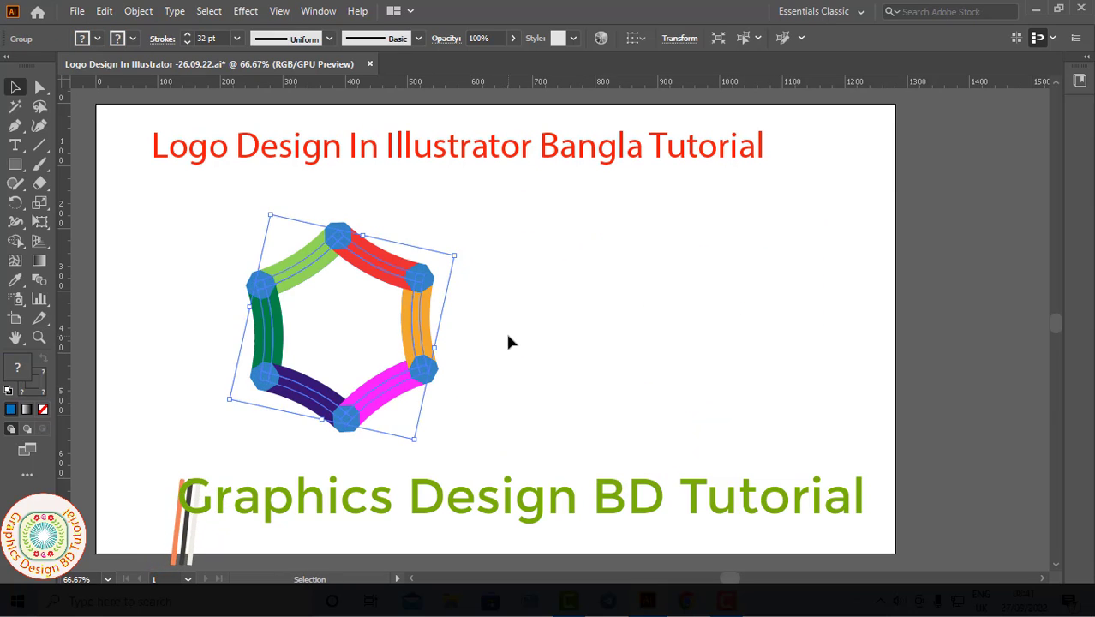
click(509, 333)
drag(414, 318, 820, 307)
click(402, 324)
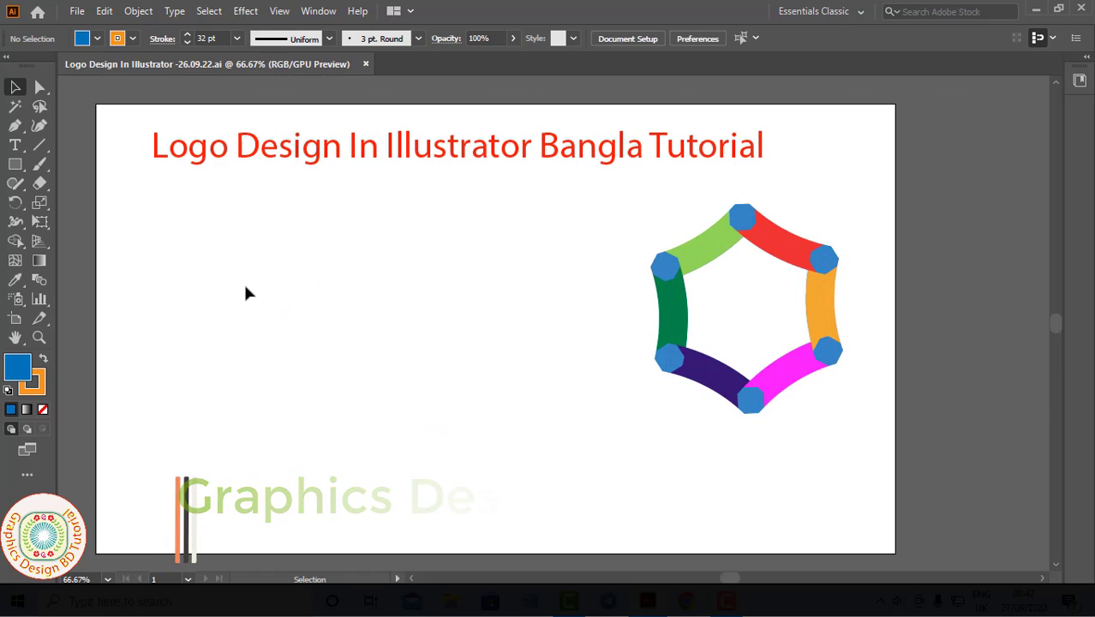
- Restore the default fill and stroke, and place vertical and horizontal ruler guides crossing at about 386 px across and 352 px down
key(ctrl+r)
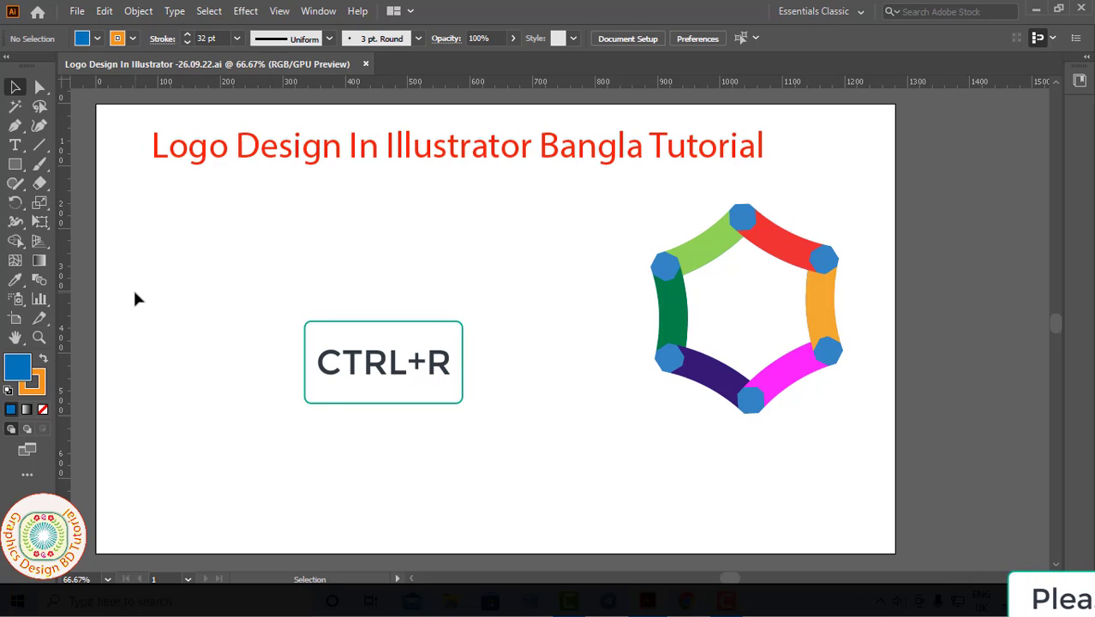
key(d)
drag(72, 276, 335, 325)
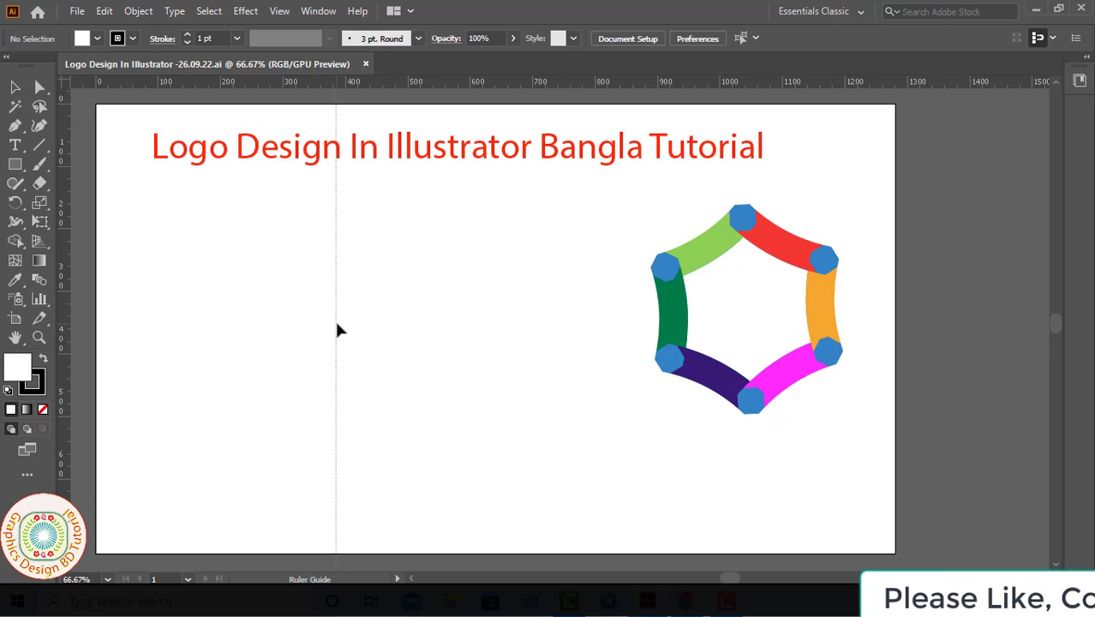
click(336, 329)
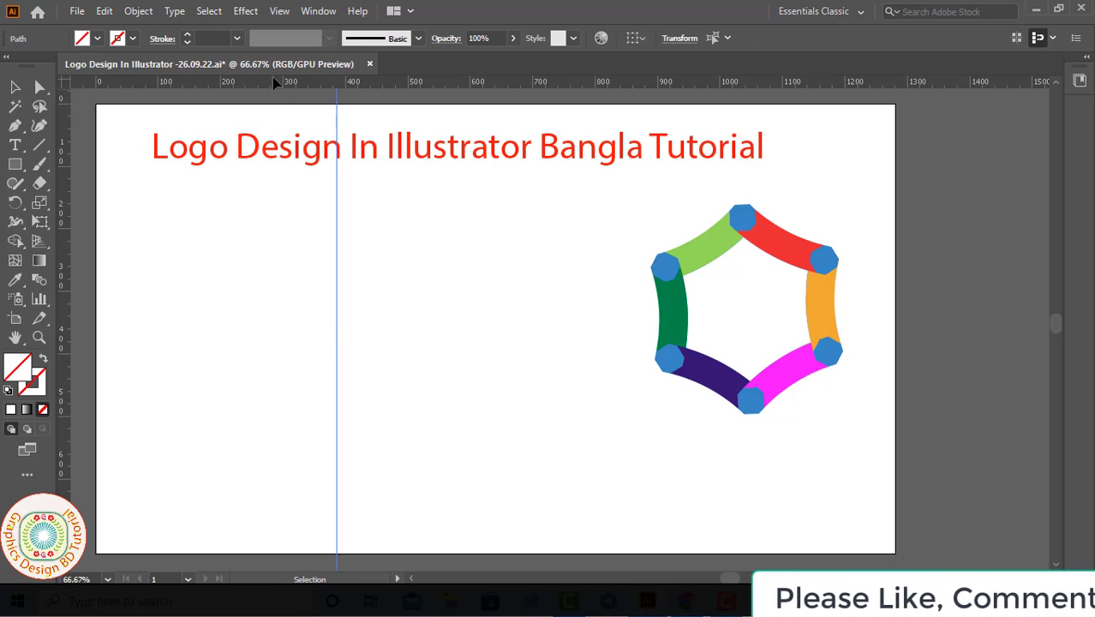
drag(279, 81, 292, 326)
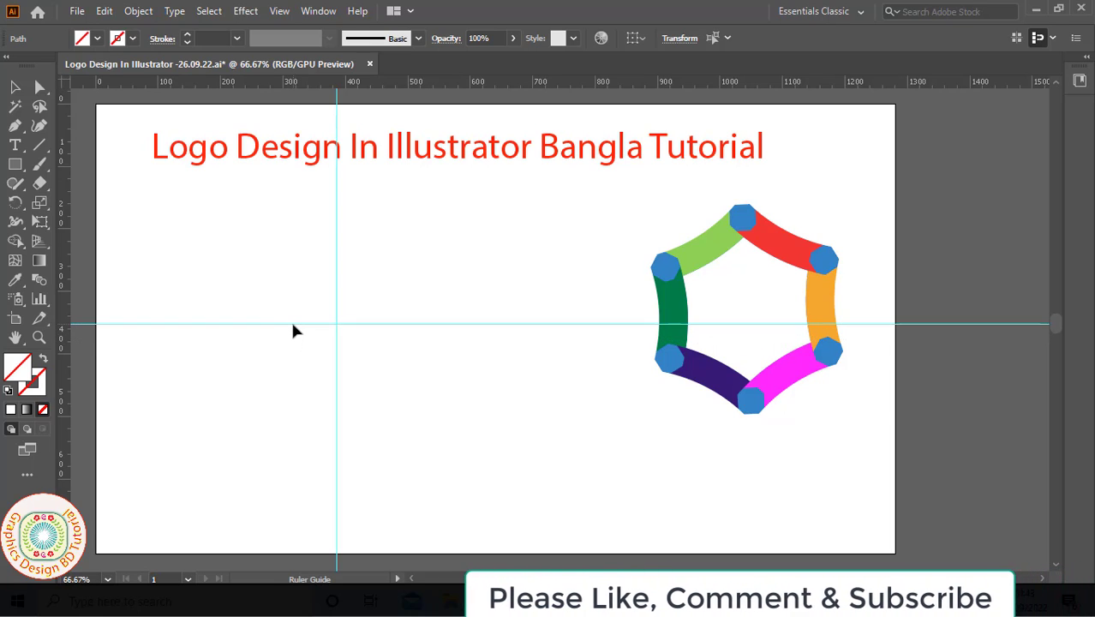
- Draw a circle about 209 px in diameter centred on the guide intersection, with a 1 pt stroke
click(16, 163)
click(67, 202)
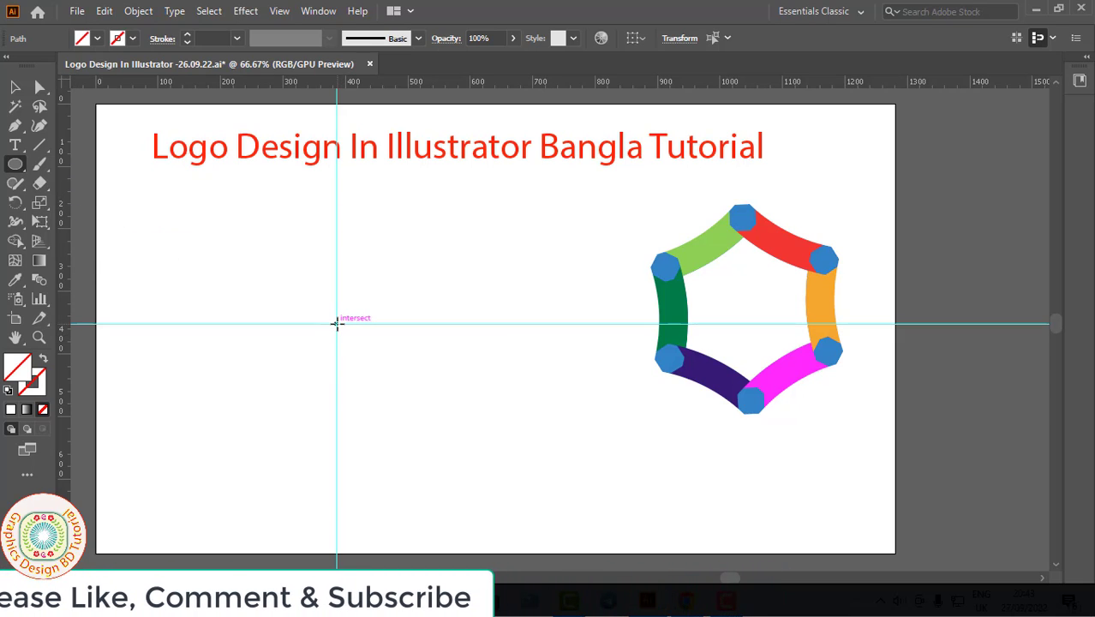
drag(336, 323, 403, 388)
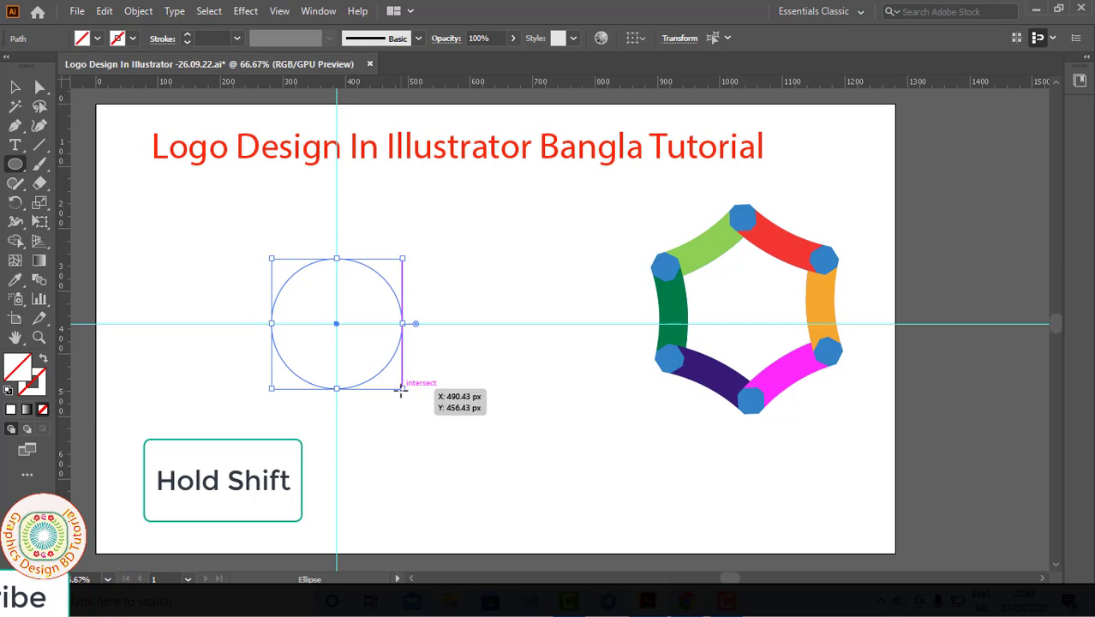
click(188, 42)
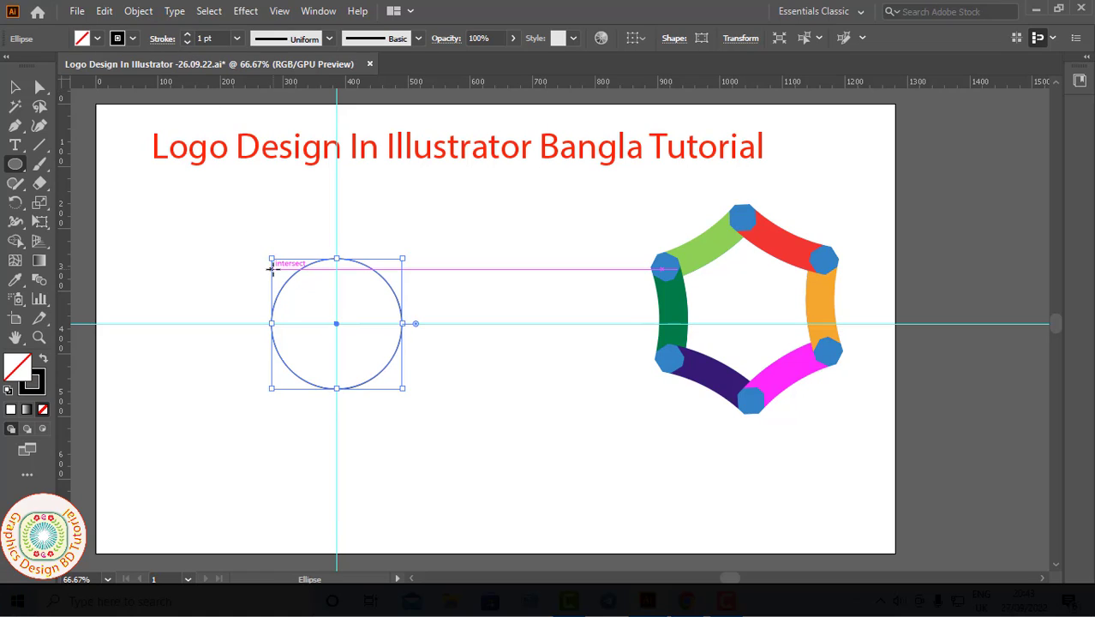
- Move the circle up and left until its bounding-box corner meets the guide intersection, and create a copy rotated 360/6 degrees around that point
click(15, 89)
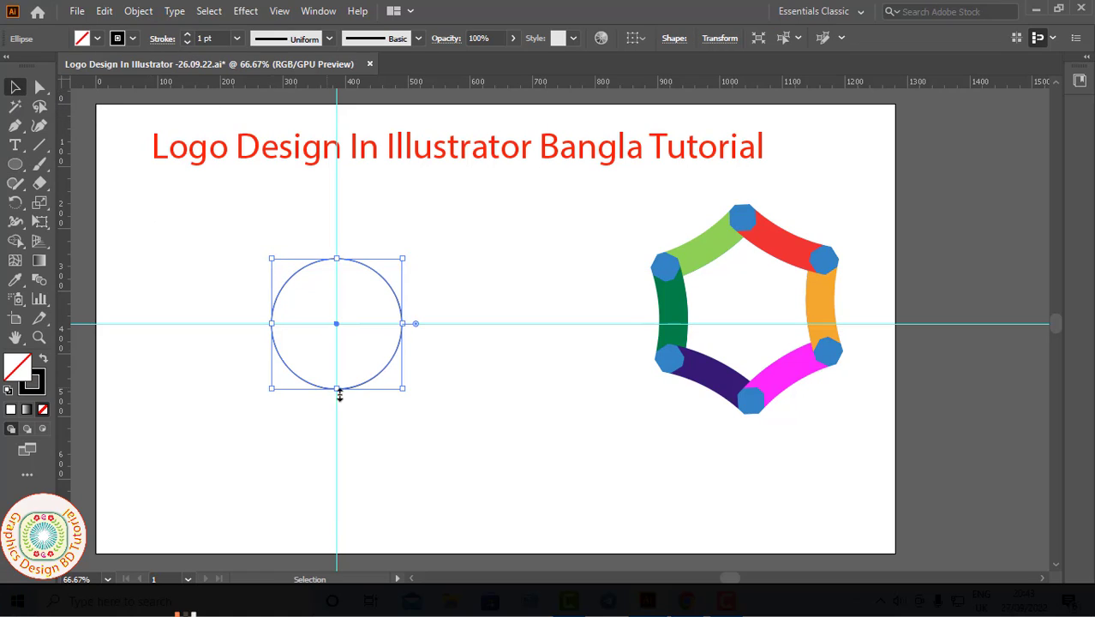
drag(373, 383, 306, 313)
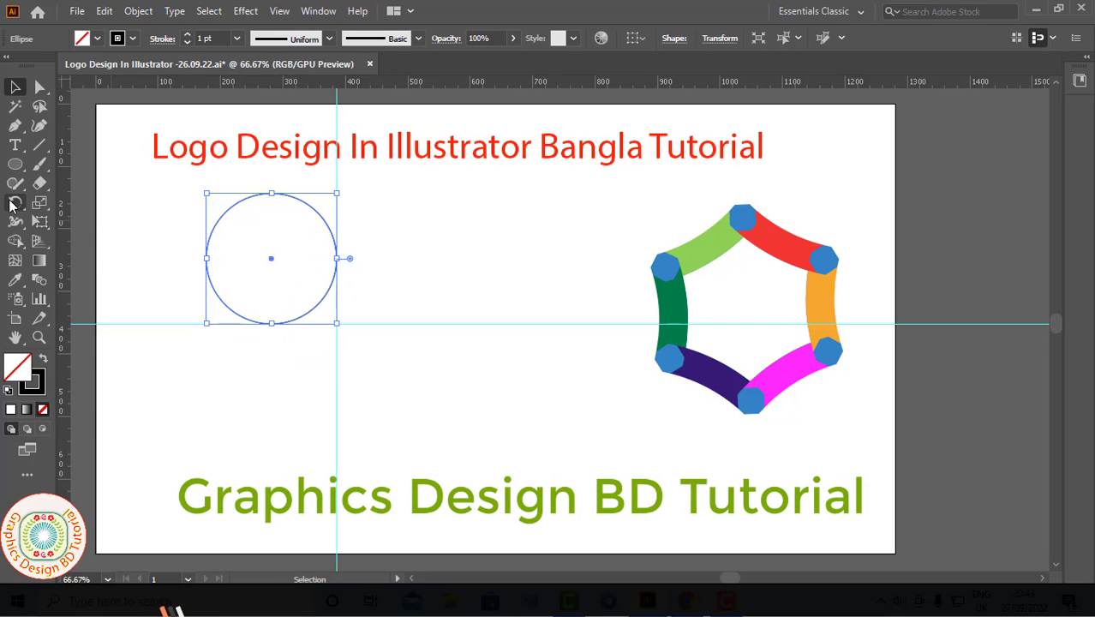
click(12, 204)
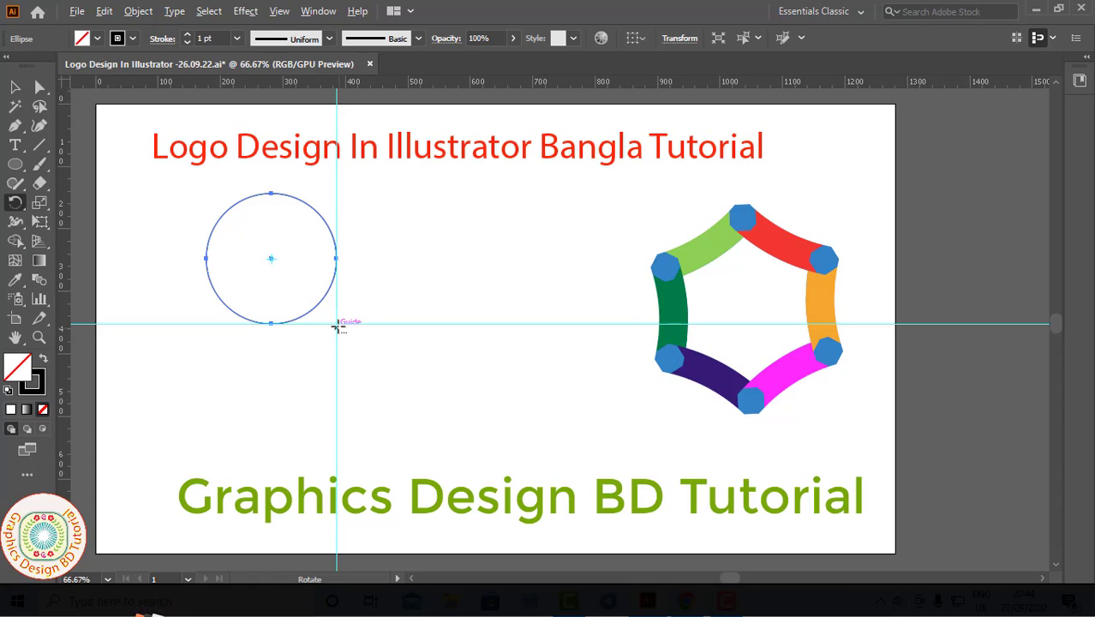
key(alt)
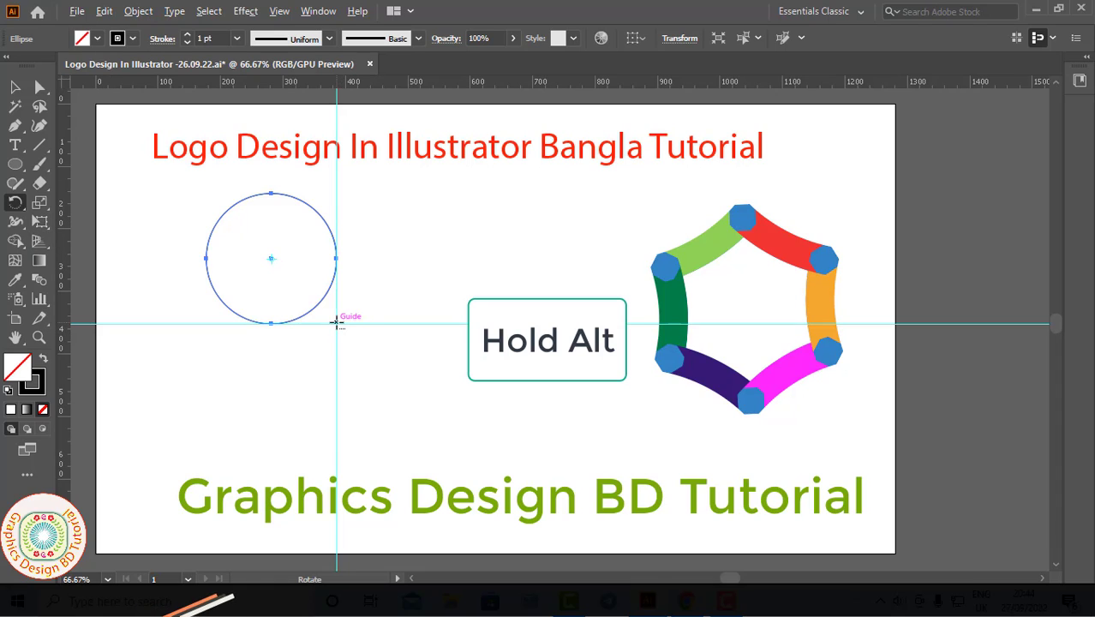
alt+click(337, 324)
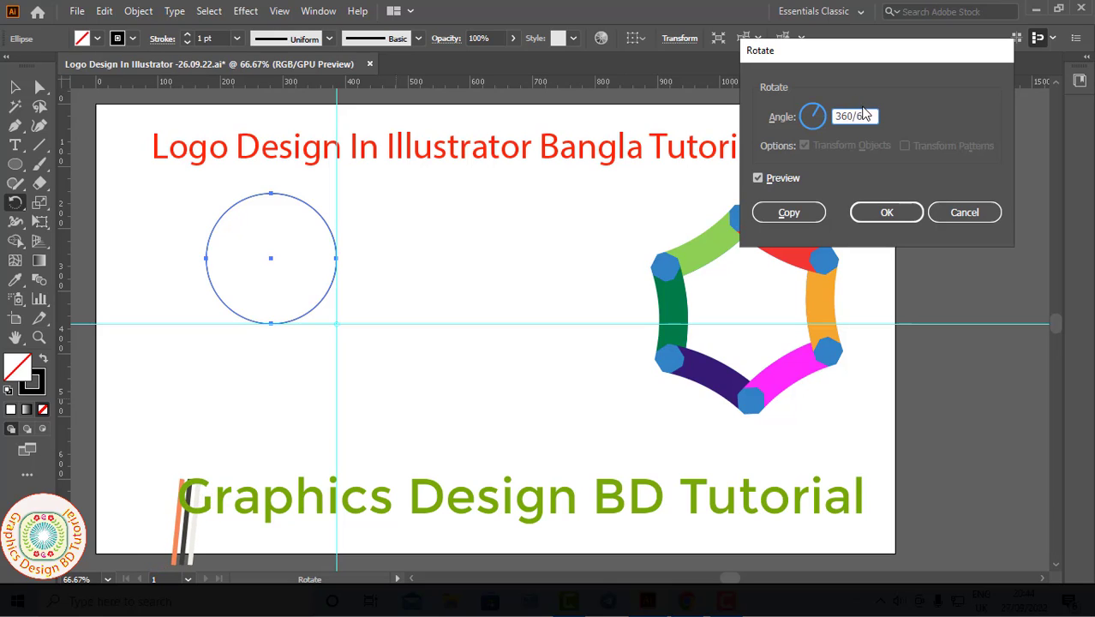
click(789, 212)
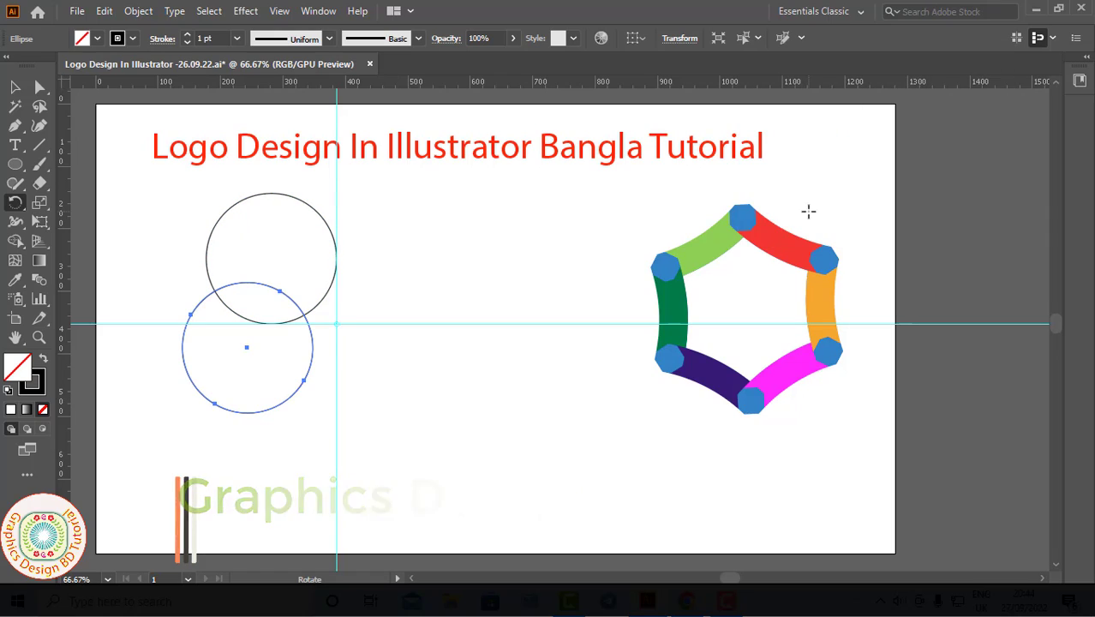
- Repeat the rotated copy until six overlapping circles form a full ring around the guide intersection
key(ctrl+d)
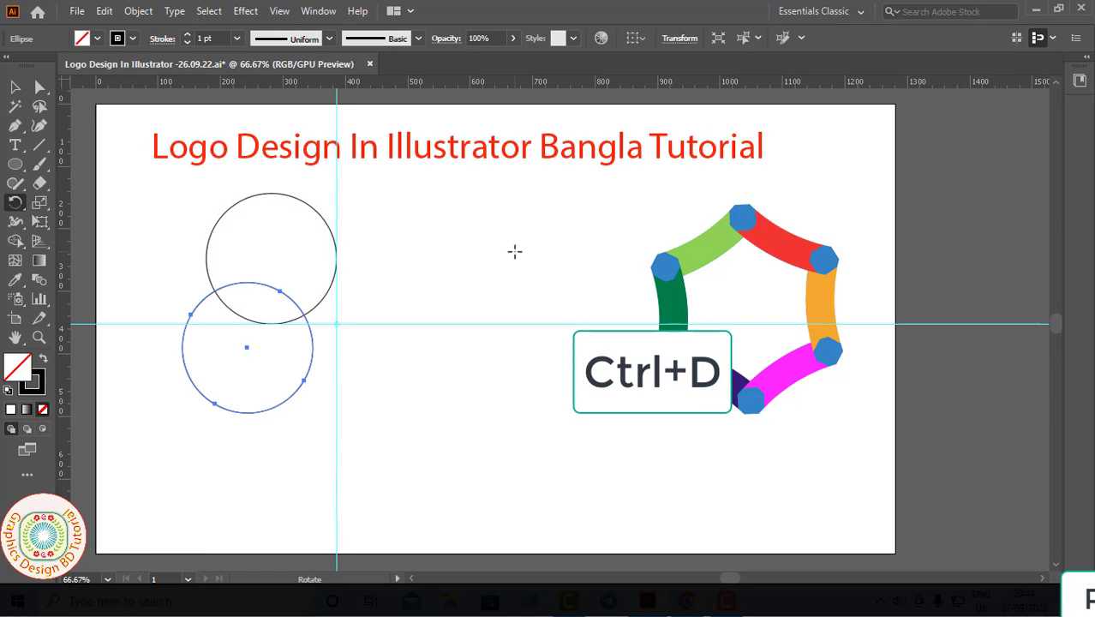
key(v)
key(ctrl+d)
key(ctrl+d)
key(ctrl+d)
key(ctrl+d)
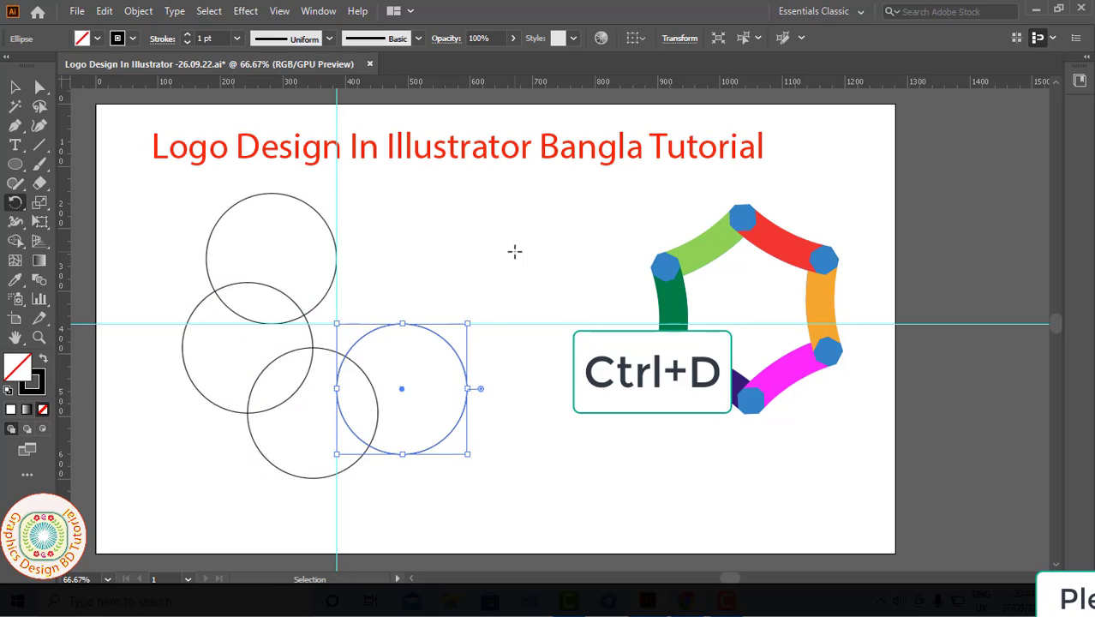
key(r)
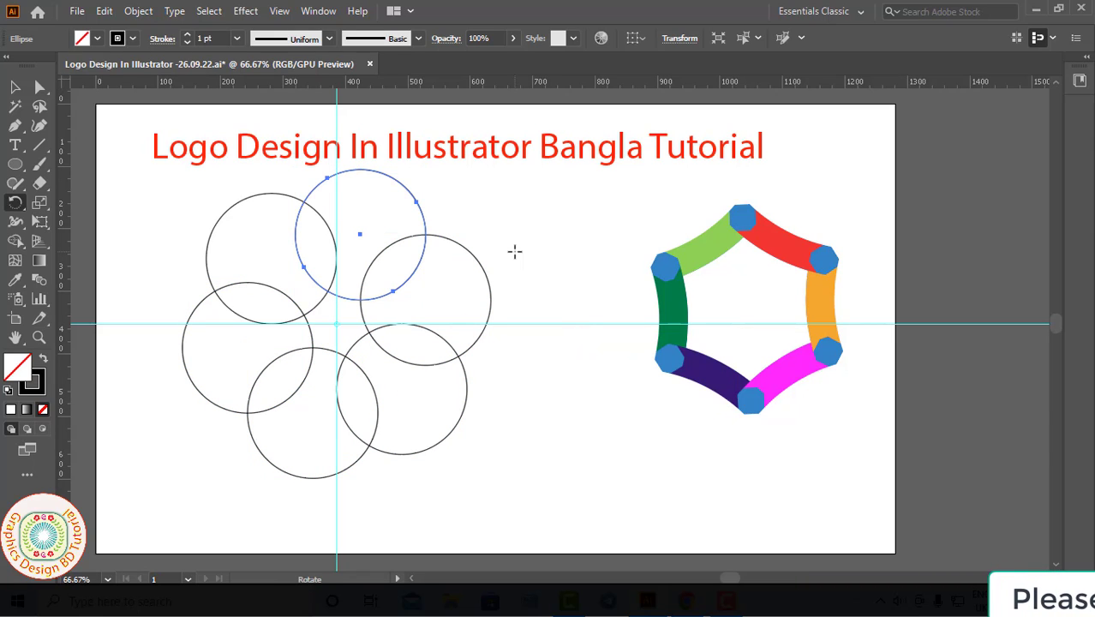
- Delete the horizontal and vertical guides
key(v)
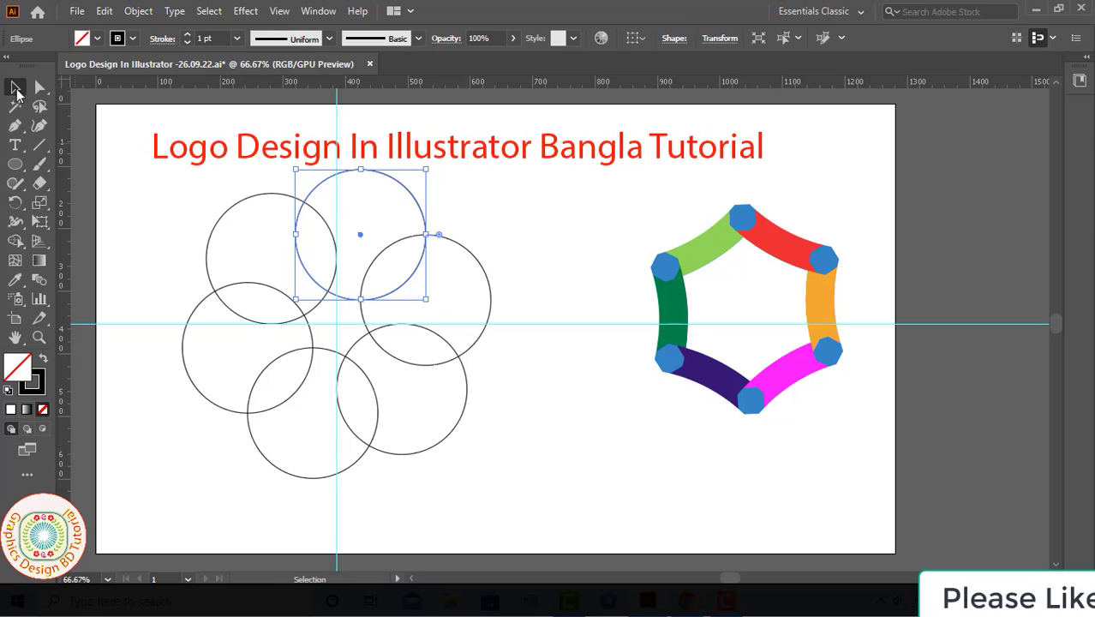
drag(602, 300, 596, 366)
key(Delete)
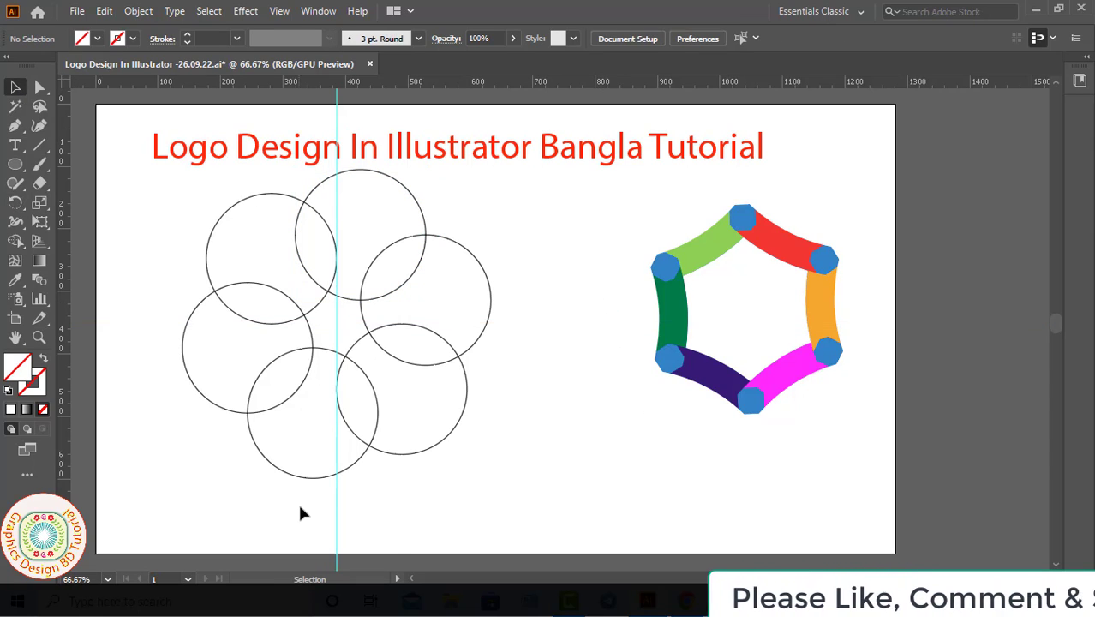
drag(300, 507, 403, 557)
key(Delete)
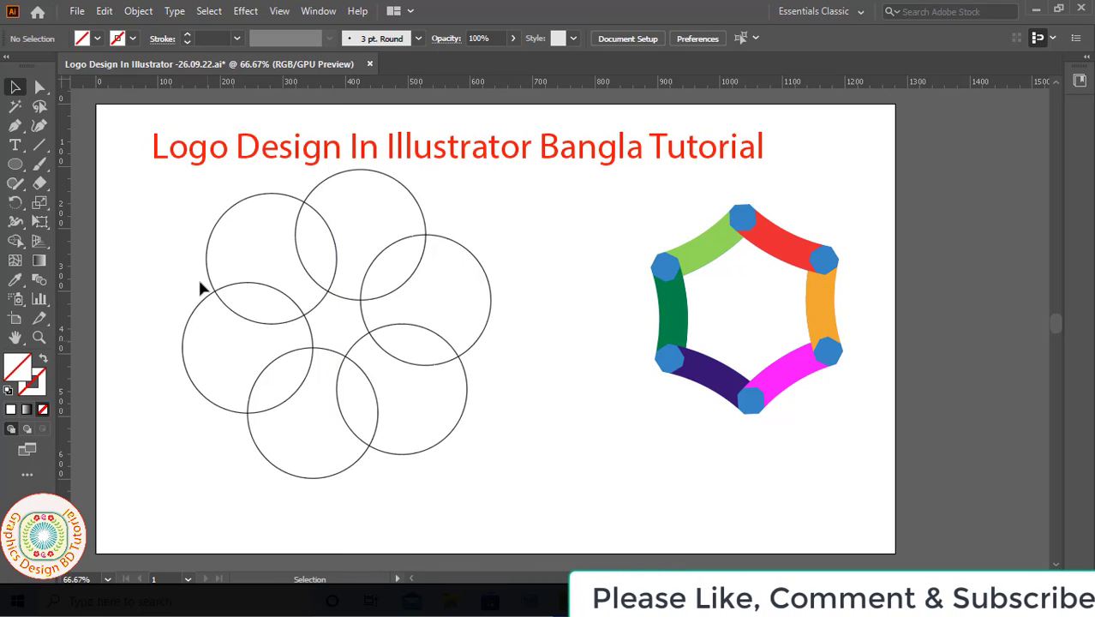
- Move all six circles slightly down and expand their fill and stroke
drag(174, 205, 476, 436)
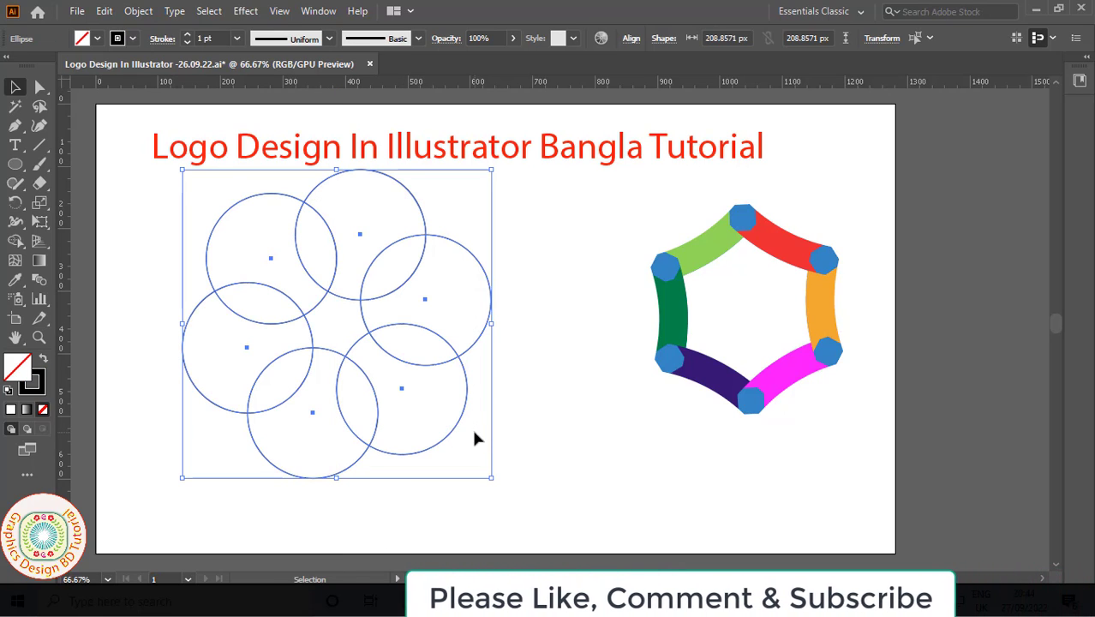
drag(374, 390, 374, 410)
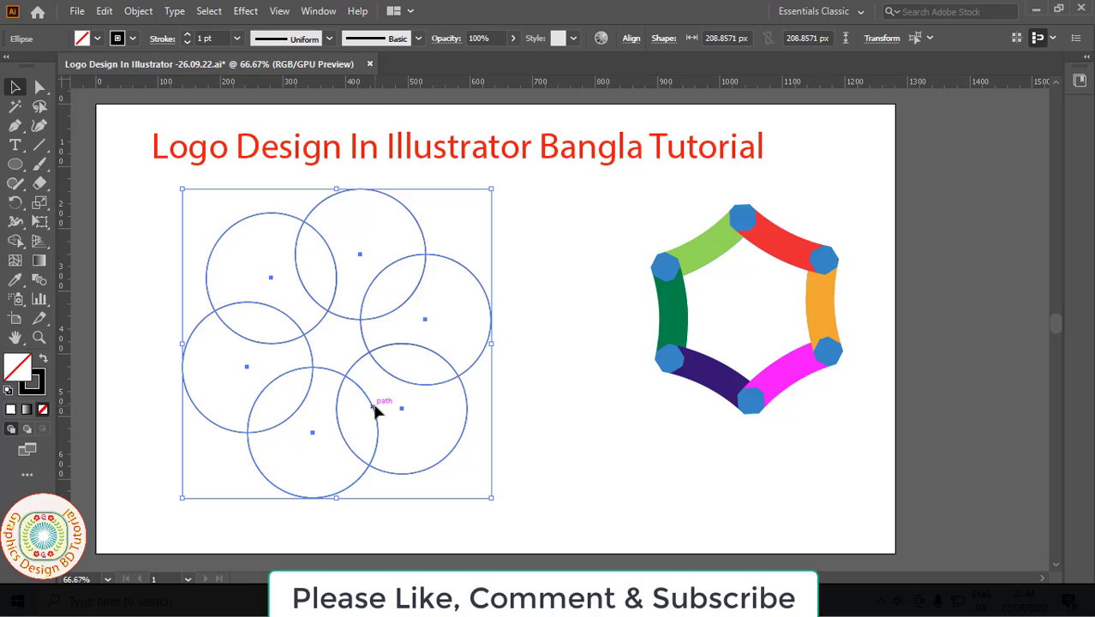
click(138, 12)
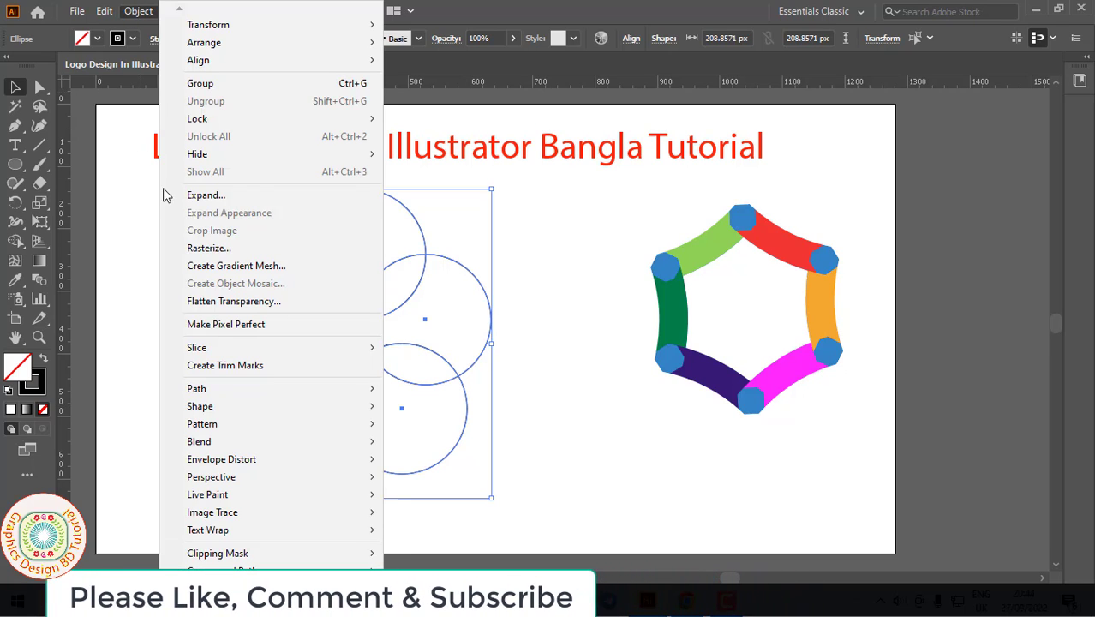
click(204, 195)
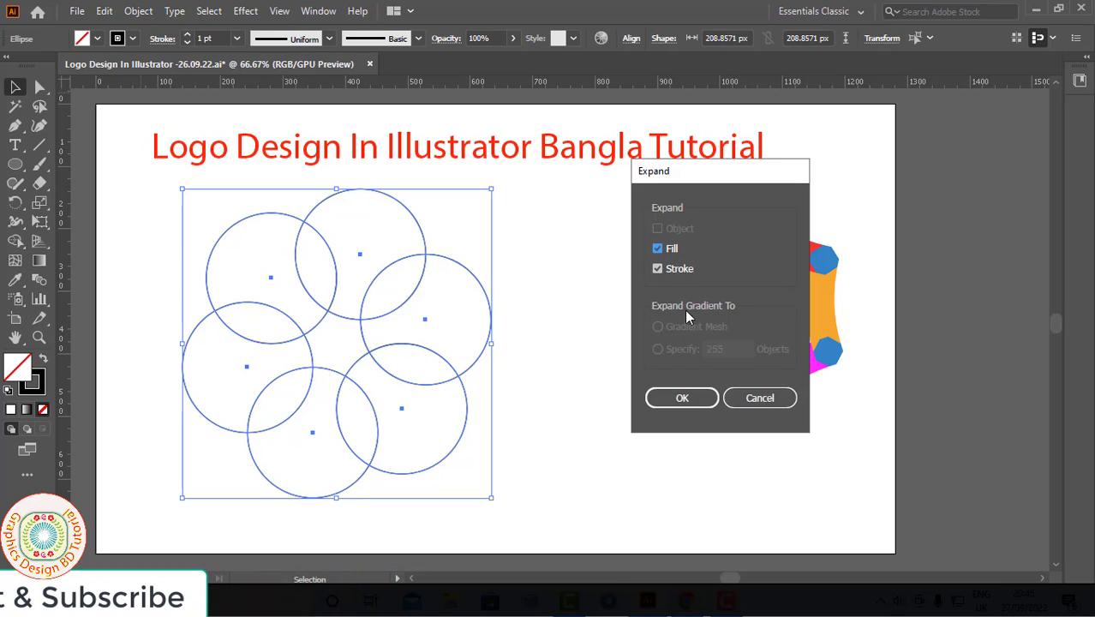
click(694, 406)
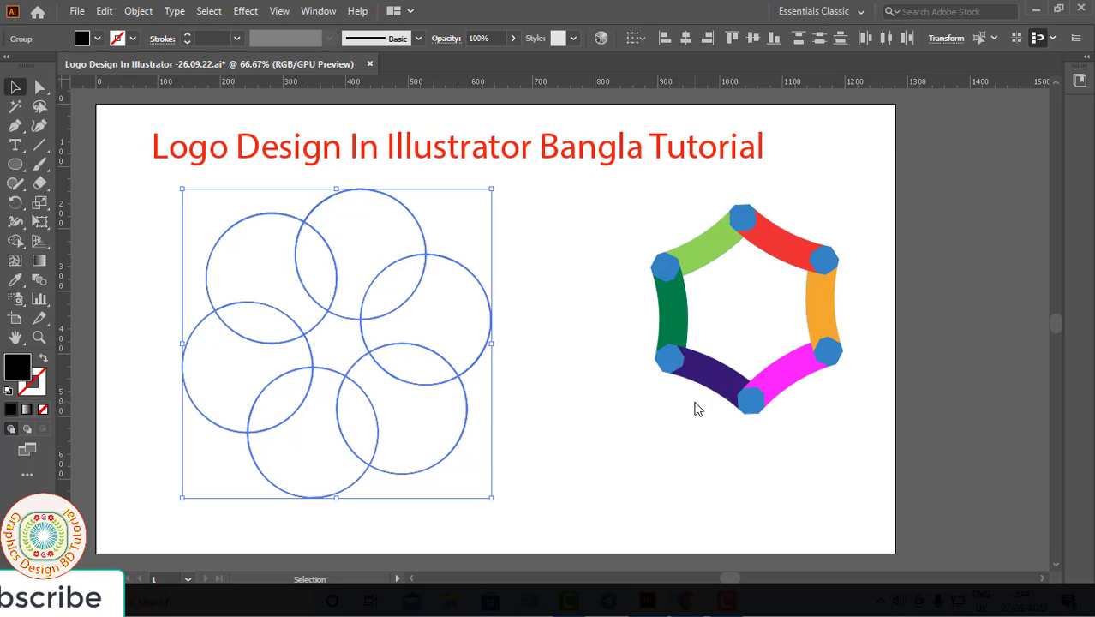
- Divide the expanded circles with Pathfinder, ungroup the result, and select the divided piece of the rightmost circle
click(318, 11)
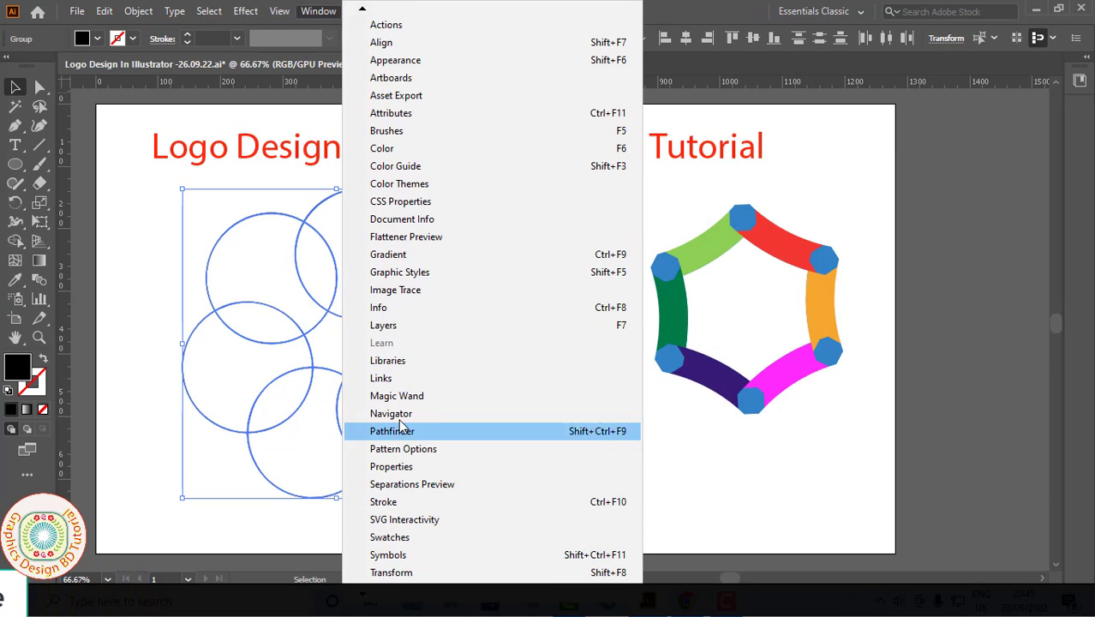
click(398, 432)
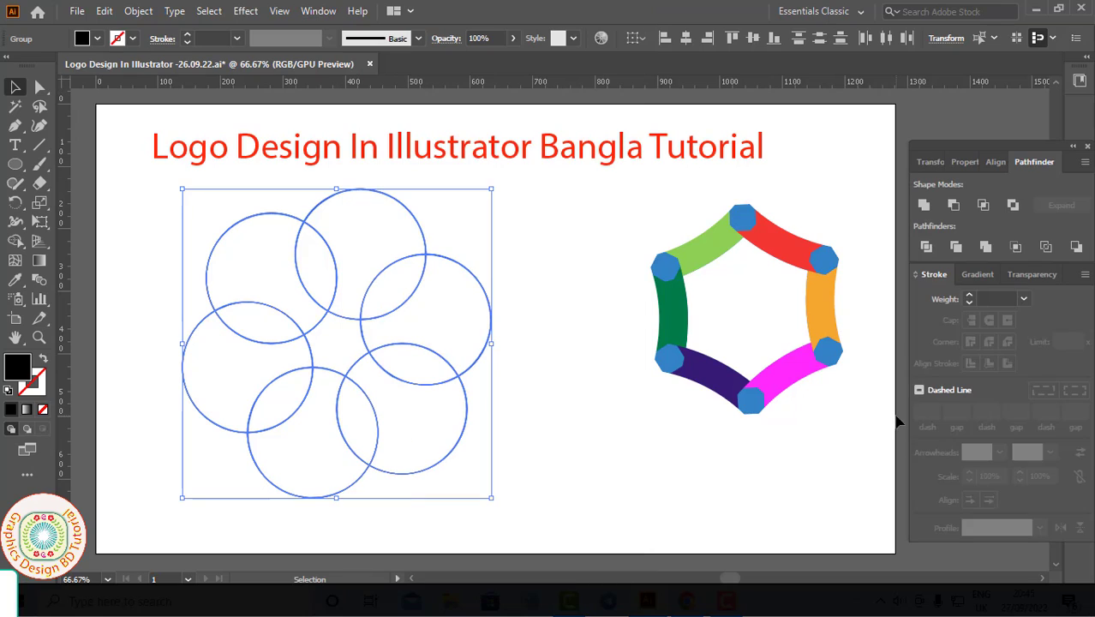
click(927, 247)
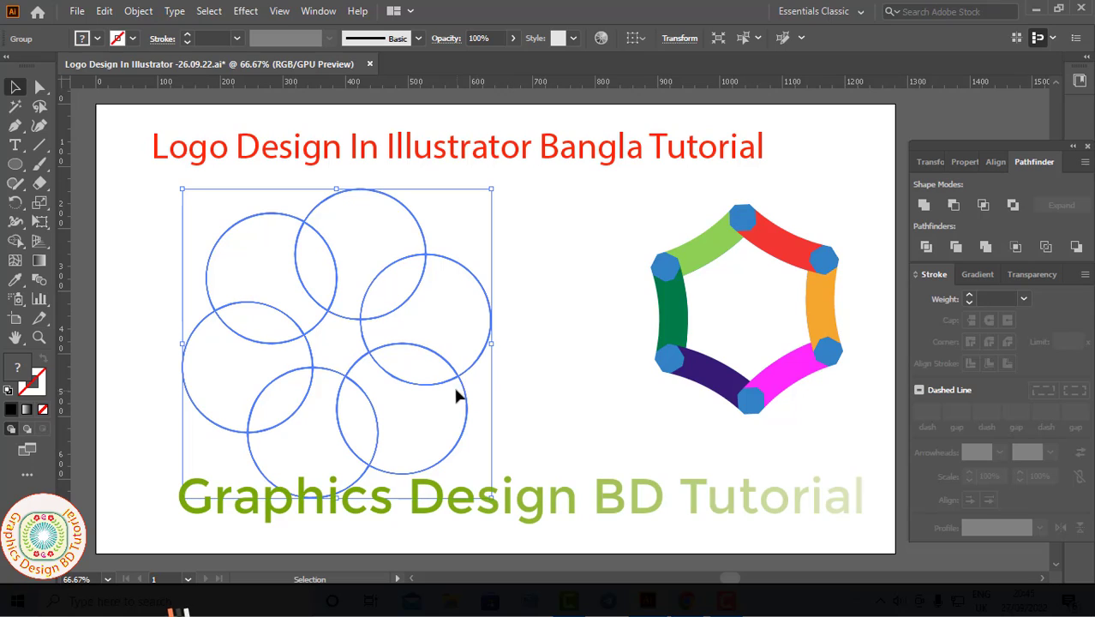
right_click(386, 319)
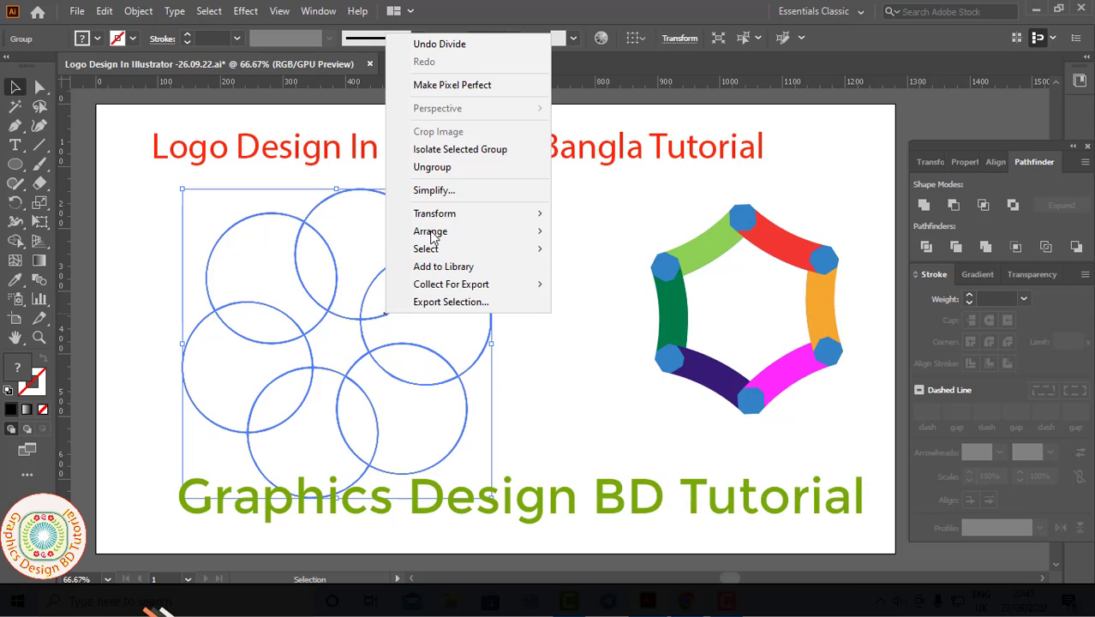
click(449, 168)
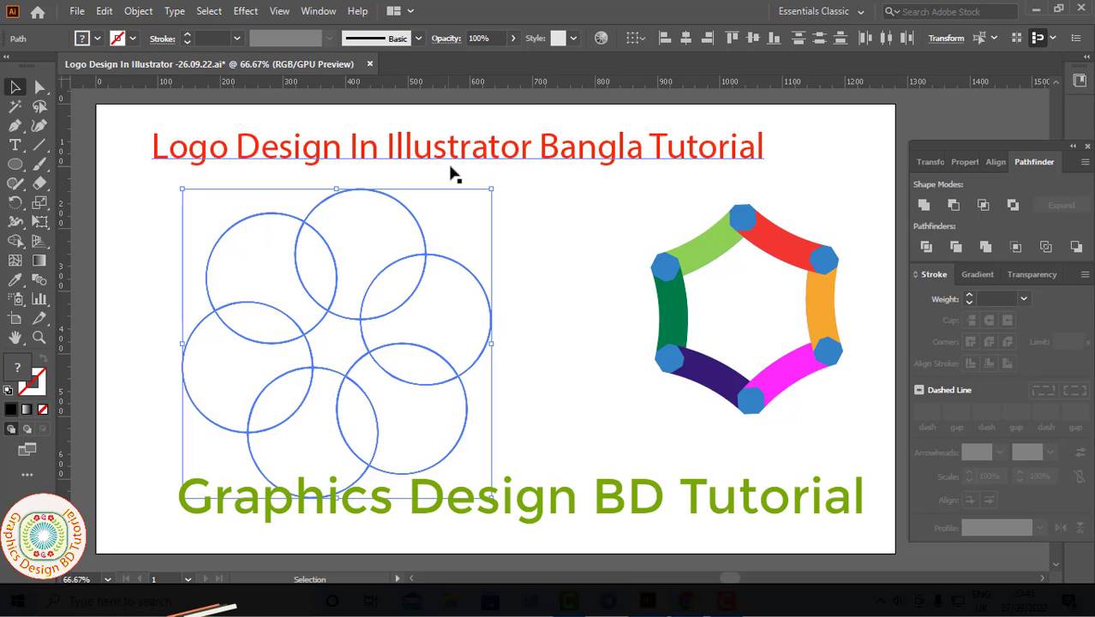
click(546, 292)
click(473, 362)
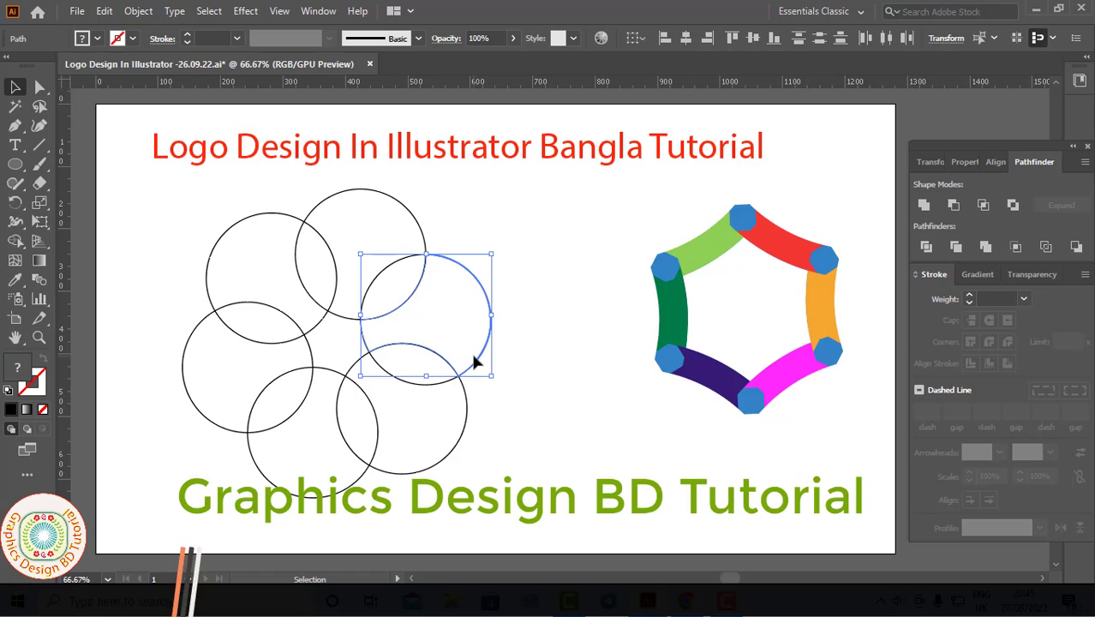
- Delete all outer pieces of the divided circles, keeping only the small curved hexagon at their centre
key(Delete)
drag(486, 366, 434, 463)
key(Delete)
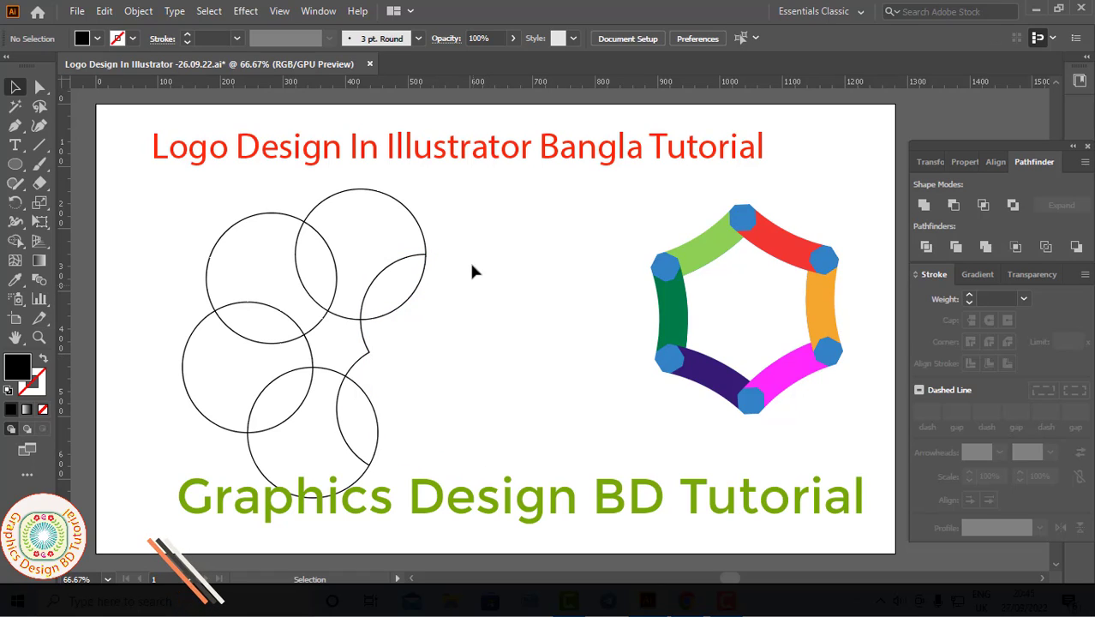
drag(337, 274, 338, 275)
key(Delete)
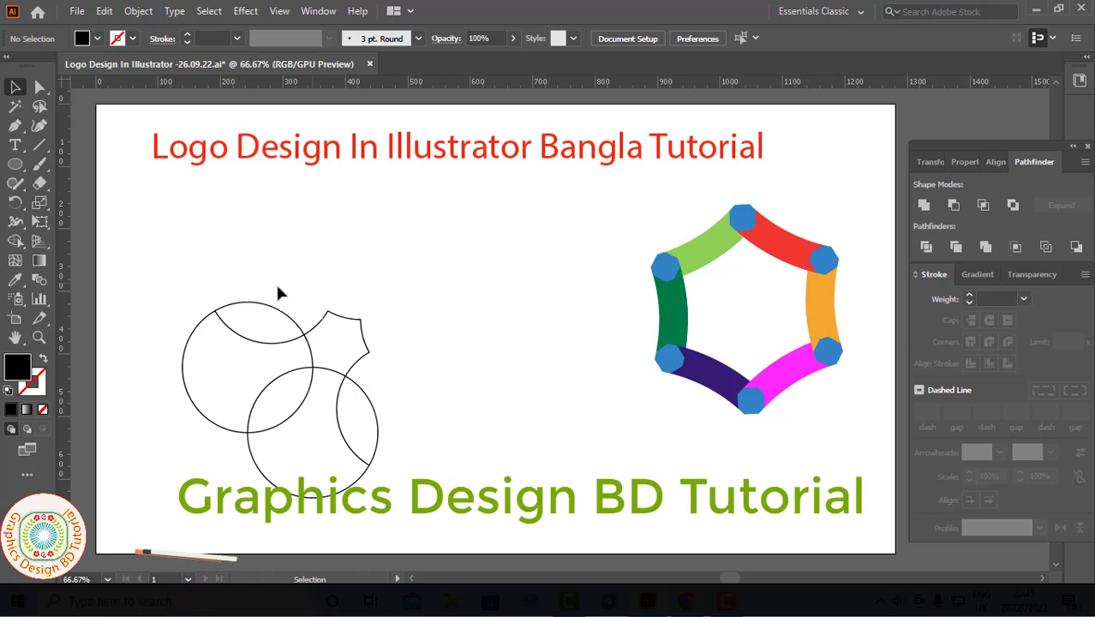
key(Delete)
drag(251, 425, 434, 410)
key(Delete)
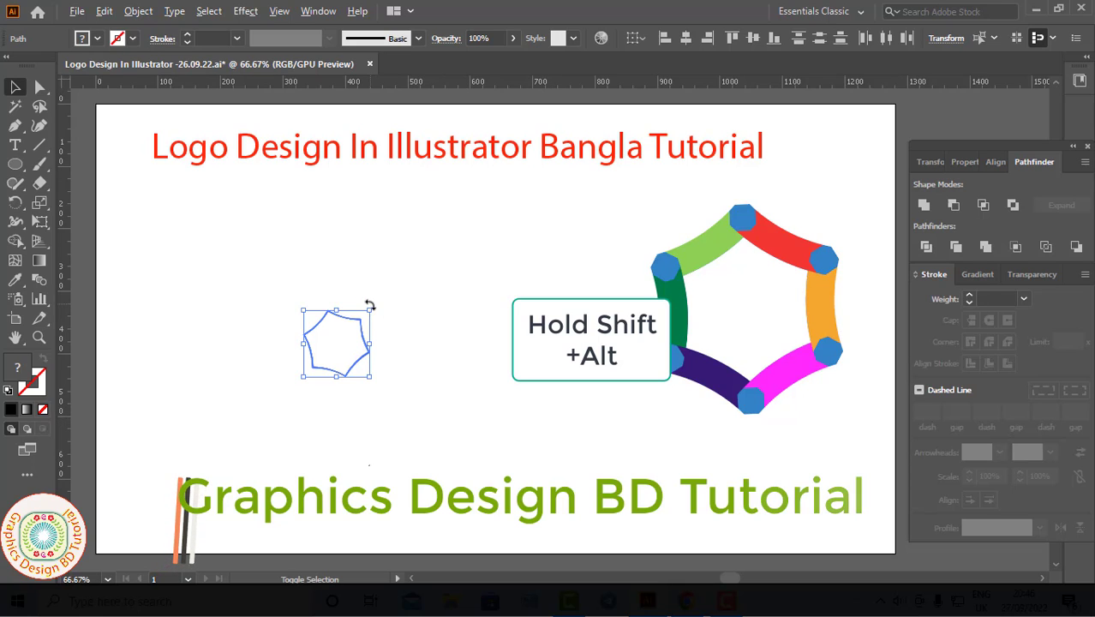
- Enlarge the curved hexagon, rotate it until one corner points straight up, and give it a 30 pt stroke
drag(371, 308, 431, 268)
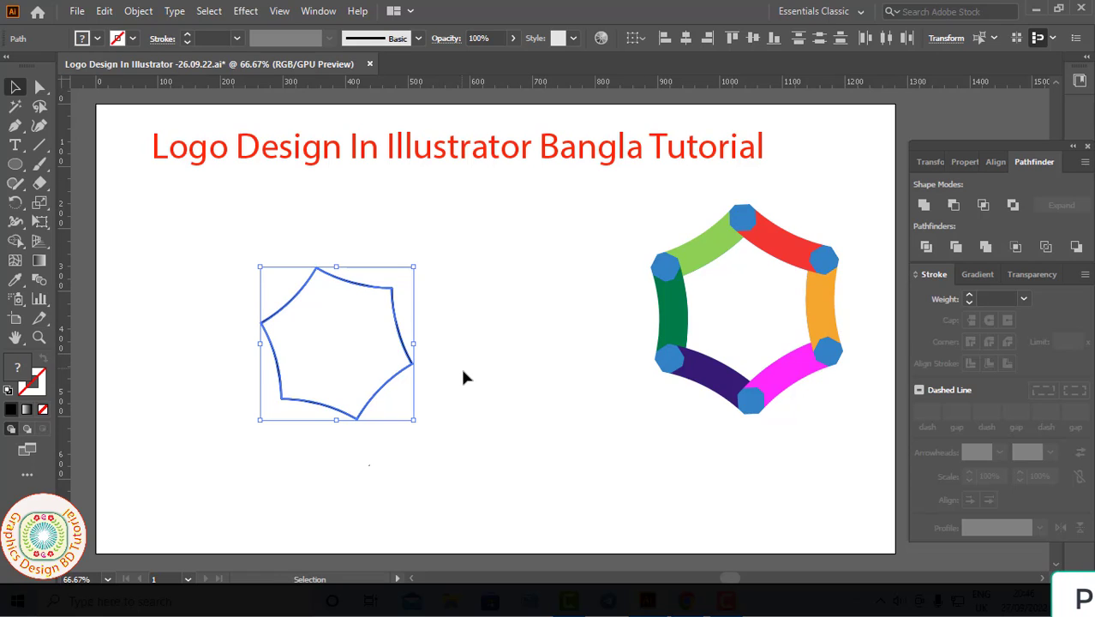
mouse_move(422, 423)
mouse_down()
mouse_move(396, 438)
mouse_move(433, 432)
mouse_up()
drag(971, 297, 971, 293)
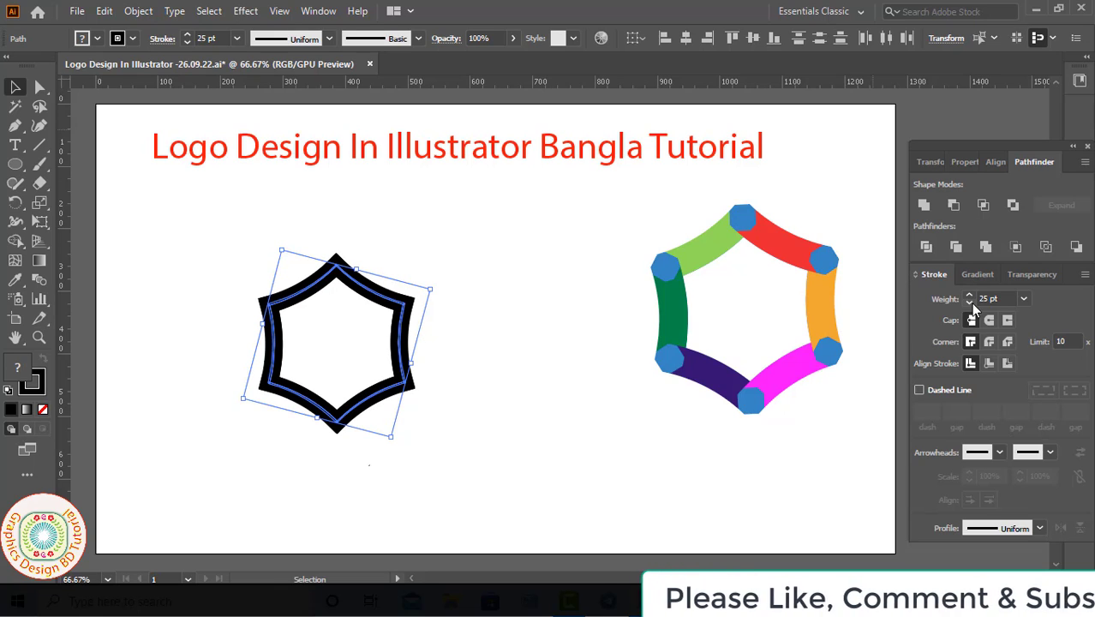
click(971, 294)
click(971, 294)
click(971, 294)
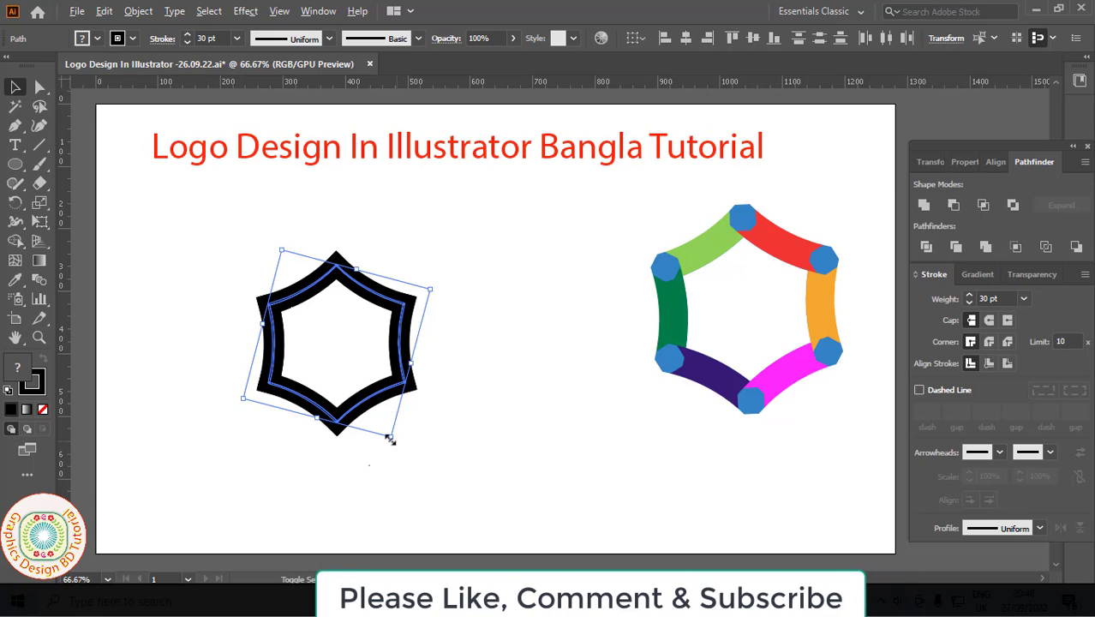
- Enlarge the hexagon slightly more and raise its stroke weight to 41 pt
drag(391, 437, 411, 454)
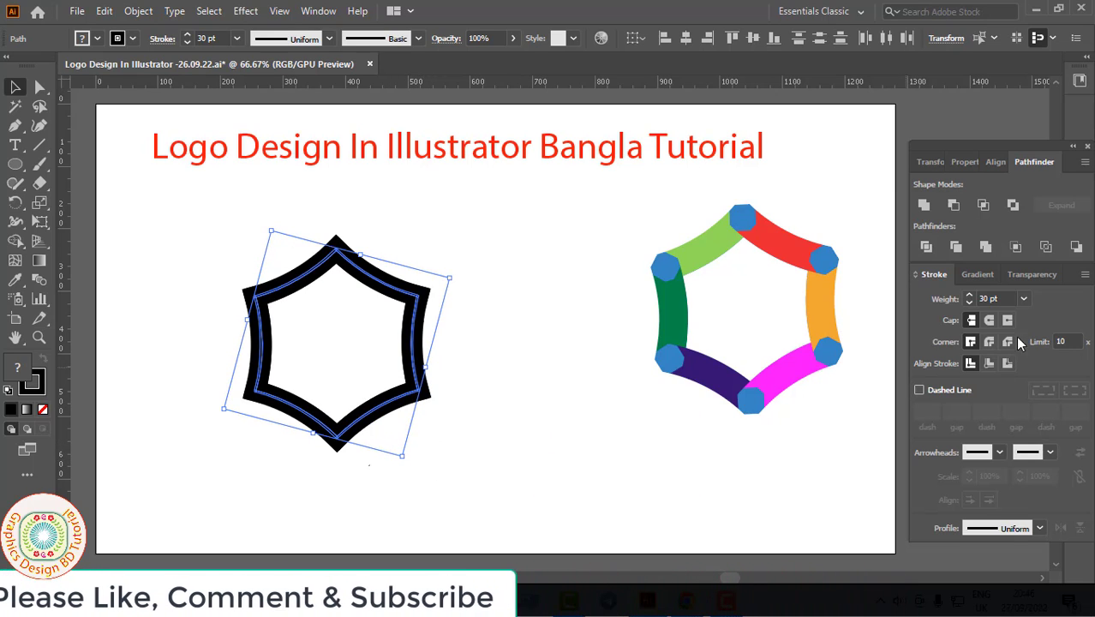
click(969, 296)
click(969, 296)
click(970, 295)
click(969, 296)
click(969, 295)
click(969, 295)
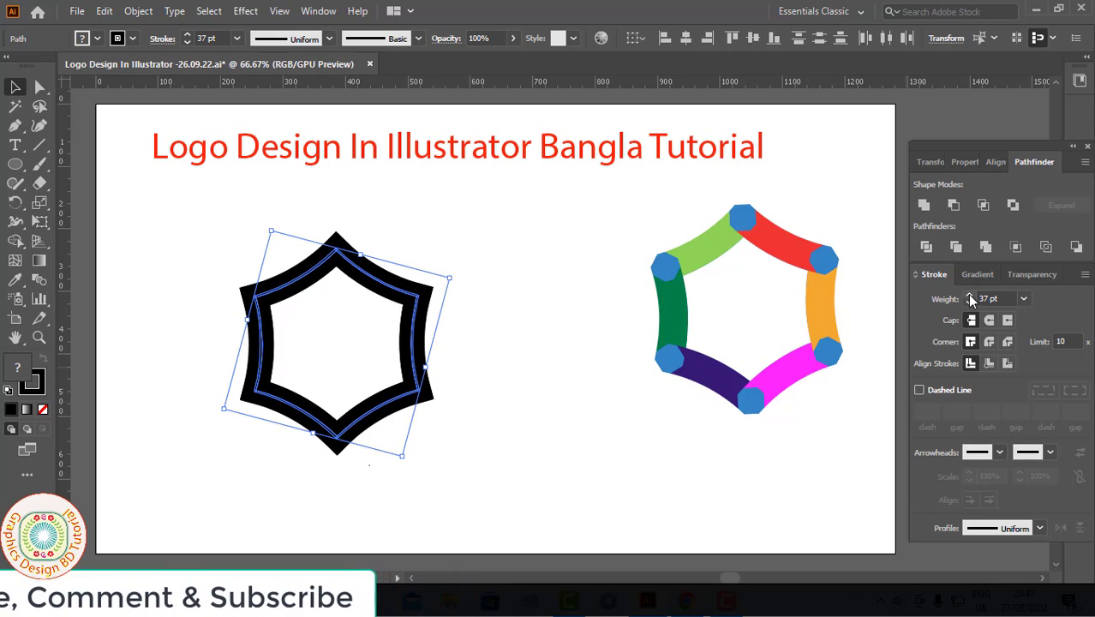
click(969, 296)
click(969, 295)
click(969, 296)
click(969, 296)
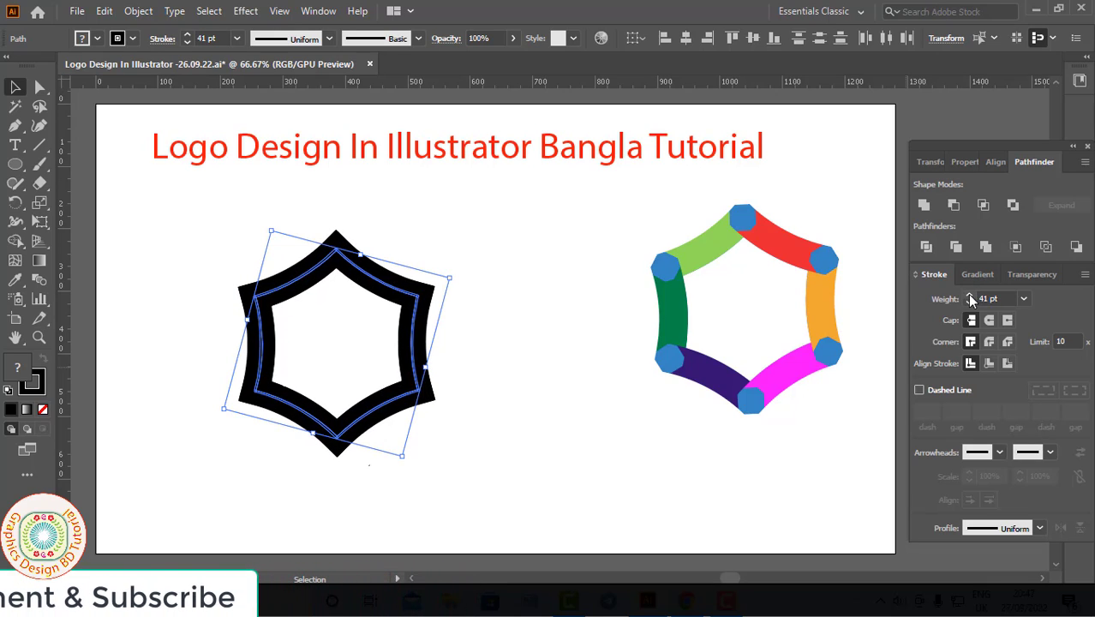
- Set the stroke of all hexagon pieces to blue (R=0 G=113 B=188) with bevelled corner joins
key(ctrl+a)
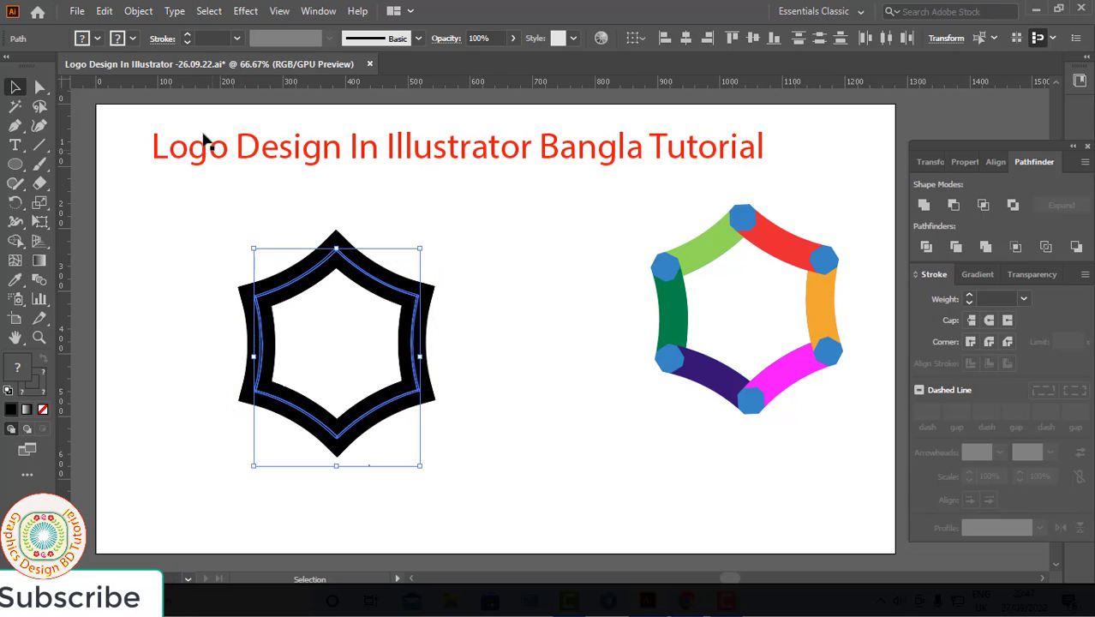
click(133, 39)
click(122, 77)
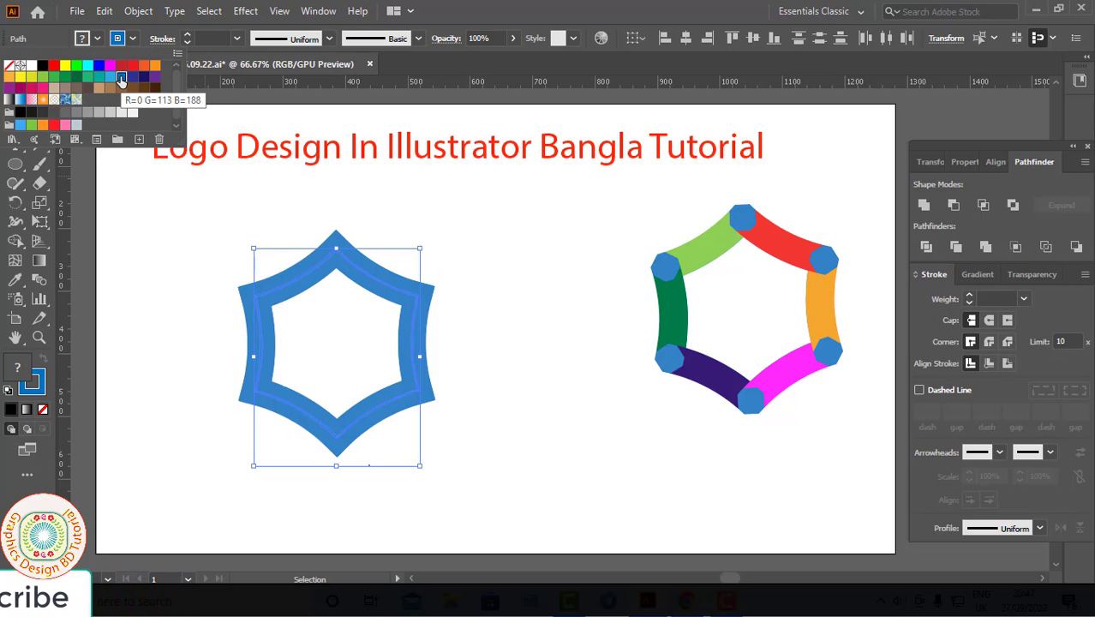
click(1006, 344)
click(1007, 341)
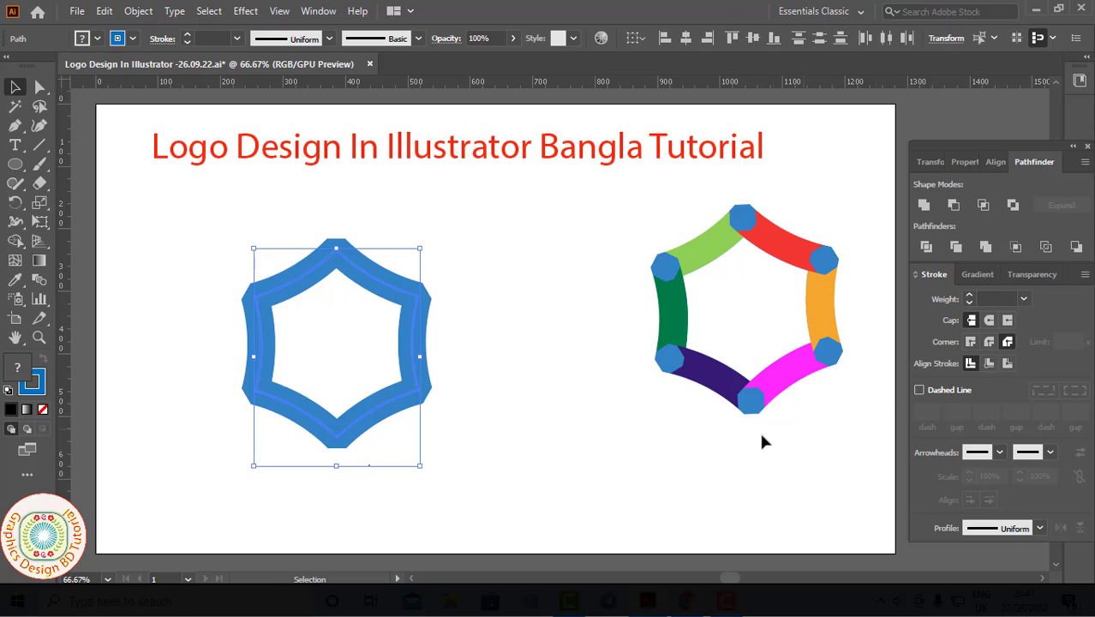
- Colour the upper-left segment's stroke light green (R=140 G=198 B=63)
click(294, 276)
click(133, 39)
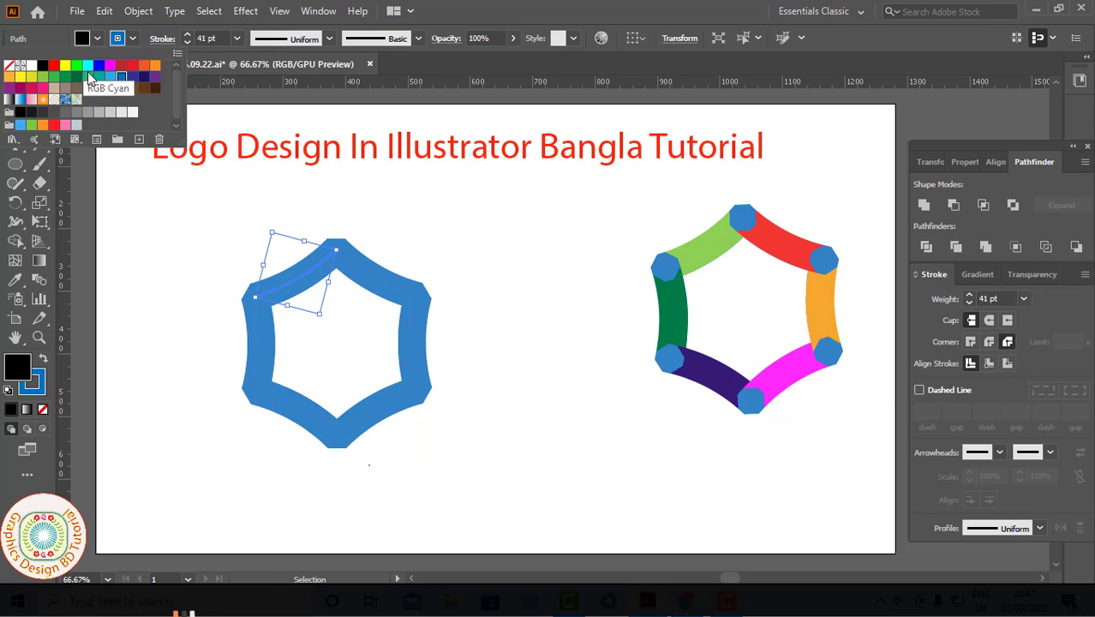
click(43, 78)
click(54, 78)
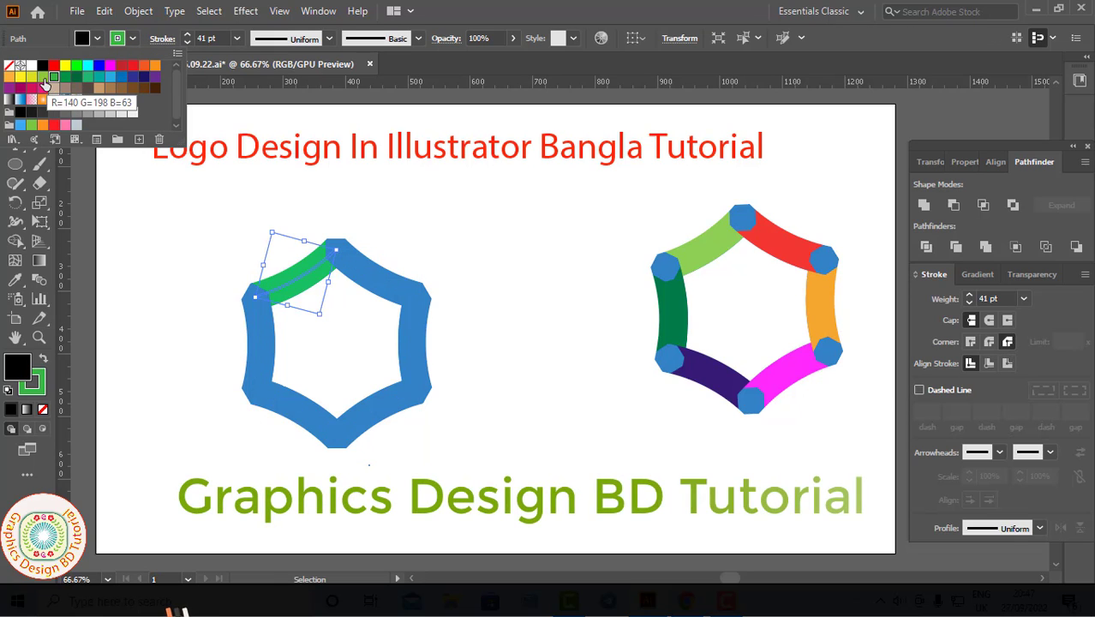
click(44, 79)
- Colour the upper-right segment's stroke red and deselect it
click(379, 280)
click(133, 39)
click(54, 65)
click(377, 359)
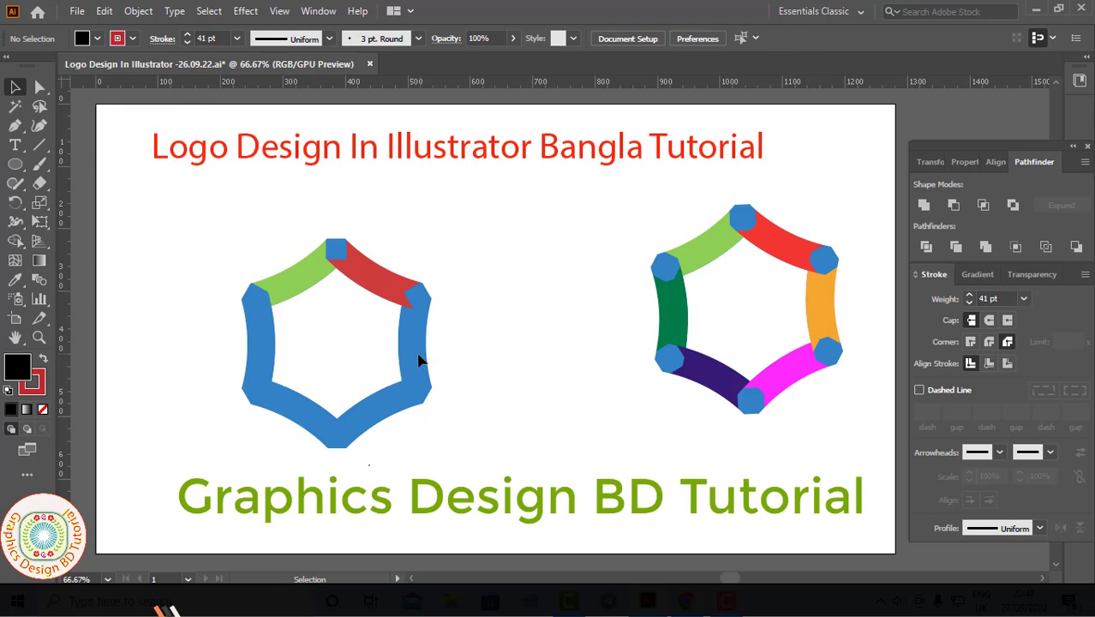
- Colour the right segment's stroke light orange and the lower-right segment's stroke magenta
click(420, 361)
click(132, 38)
click(59, 67)
click(374, 428)
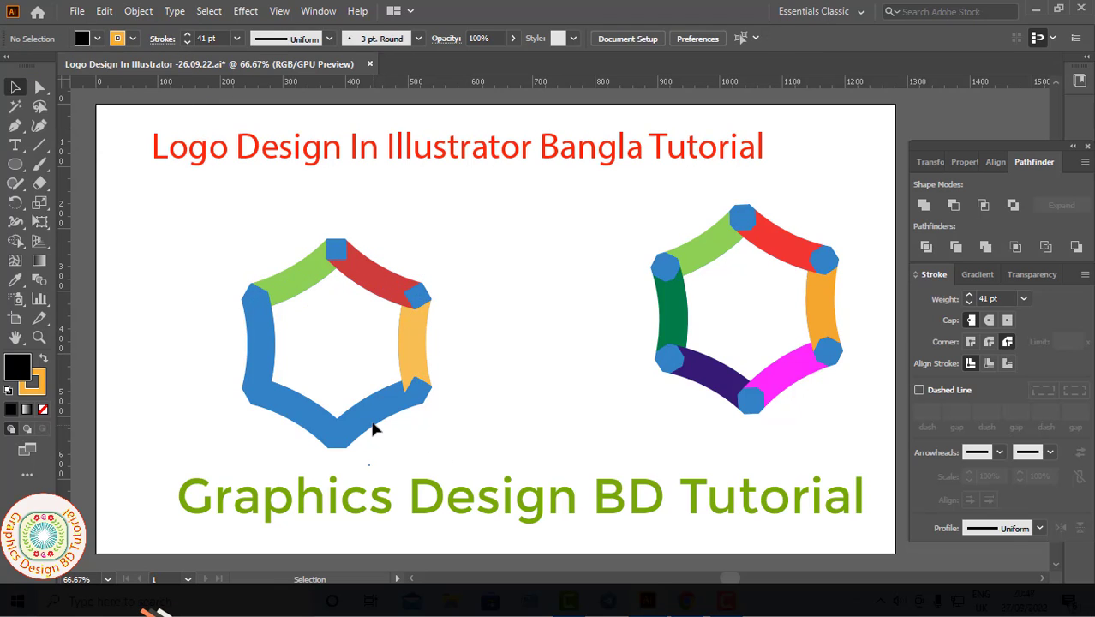
click(374, 428)
click(132, 39)
click(98, 65)
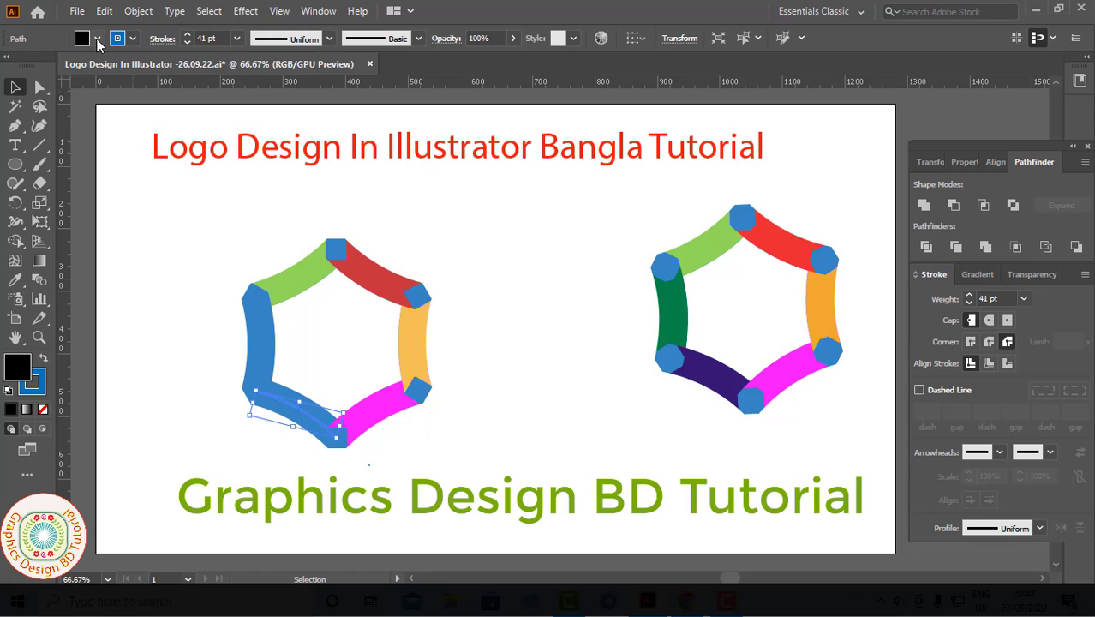
- Apply purple to both the fill and the stroke of the lower-left segment
click(98, 39)
click(154, 76)
click(159, 211)
click(301, 412)
click(133, 39)
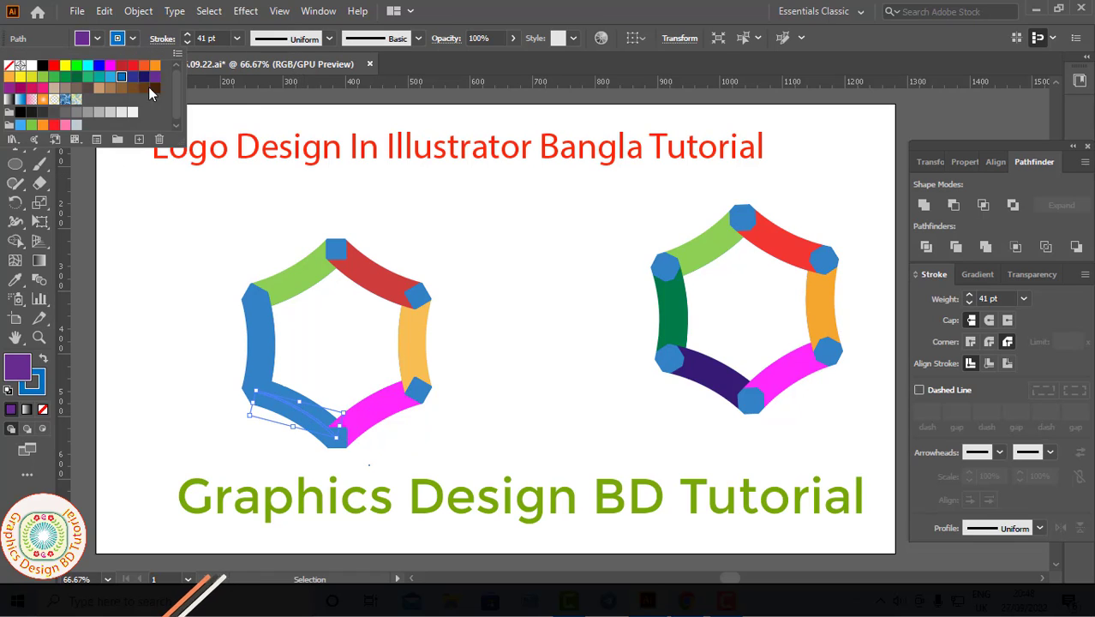
click(150, 87)
click(221, 341)
- Colour the left segment's stroke dark green (R=0 G=104 B=55) and deselect it
click(262, 343)
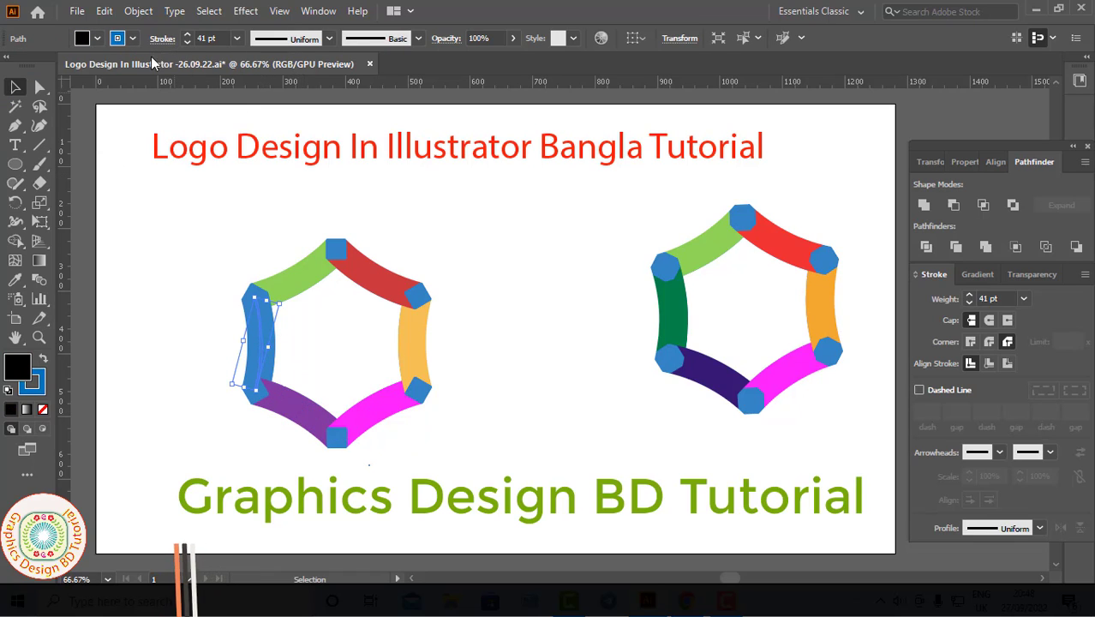
click(133, 38)
click(78, 79)
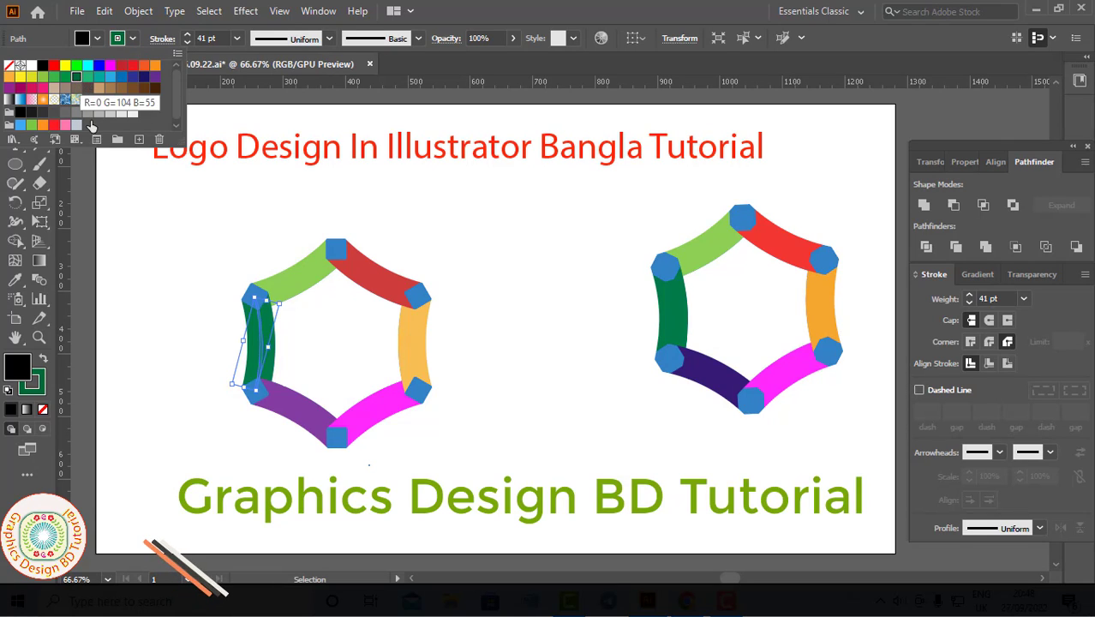
click(169, 264)
- Group all pieces of the newly coloured hexagon logo and save the document
drag(170, 264, 467, 467)
key(ctrl+g)
key(ctrl+s)
- Delete the original reference logo beside the new one
drag(636, 201, 875, 455)
key(Delete)
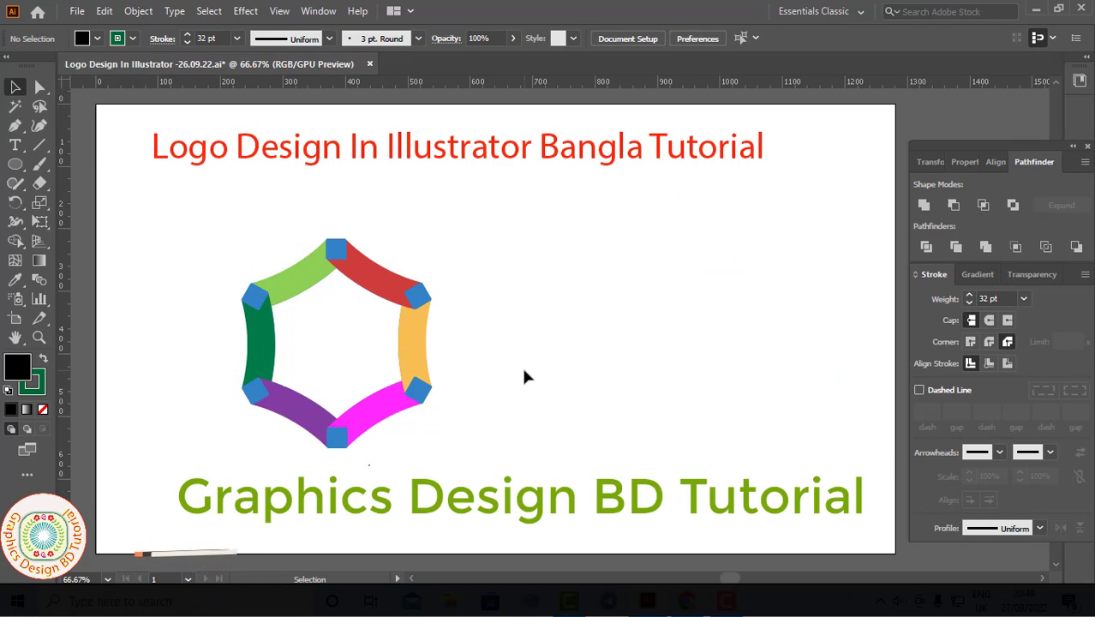
- Enlarge the grouped logo proportionally from its centre and move it to the middle of the artboard
drag(233, 239, 516, 444)
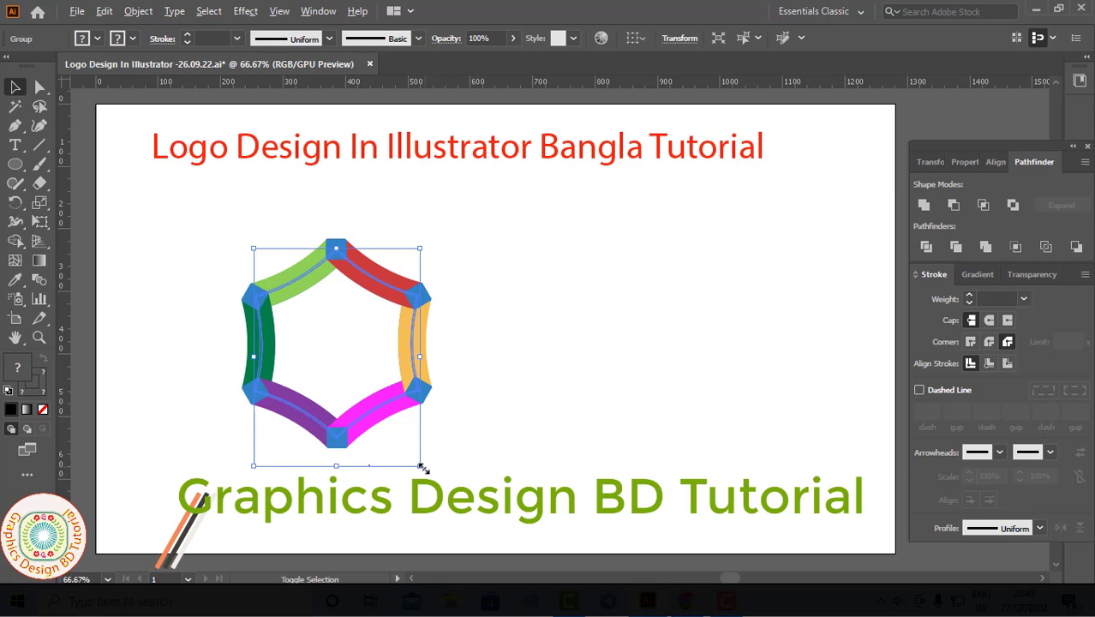
drag(419, 466, 446, 500)
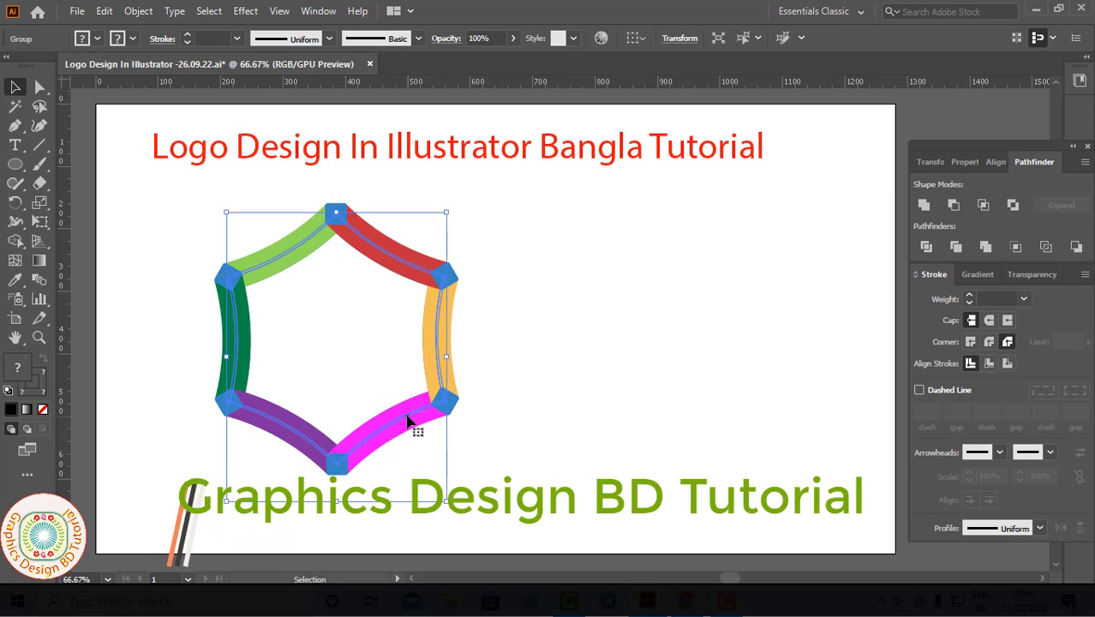
drag(416, 428, 557, 435)
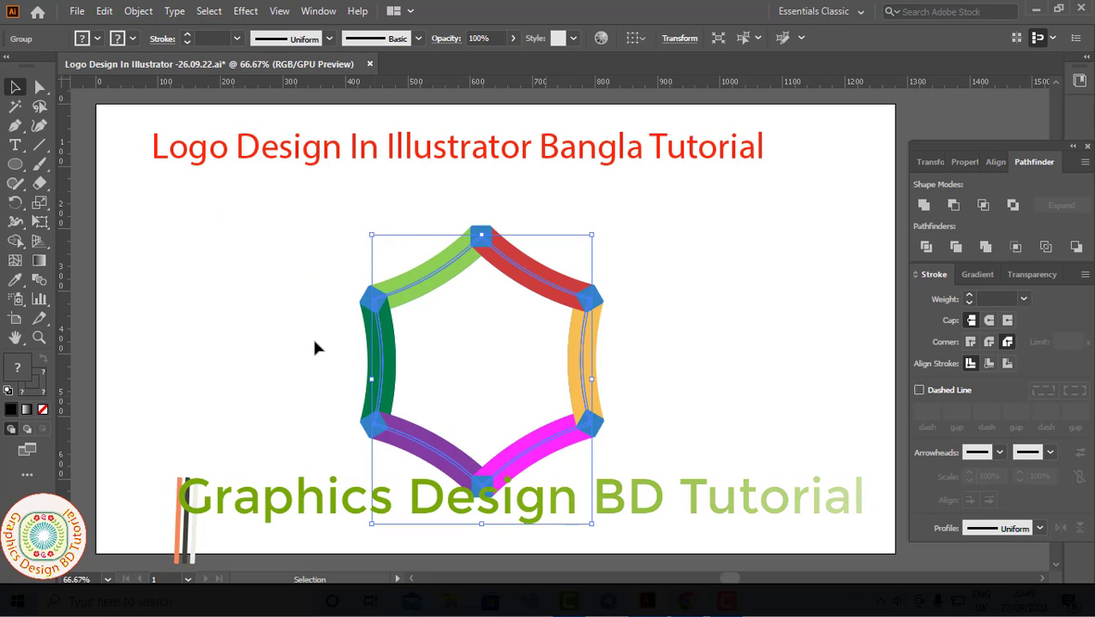
- Ungroup the logo and increase the stroke weight of all its segments to 60 pt
key(ctrl+shift+g)
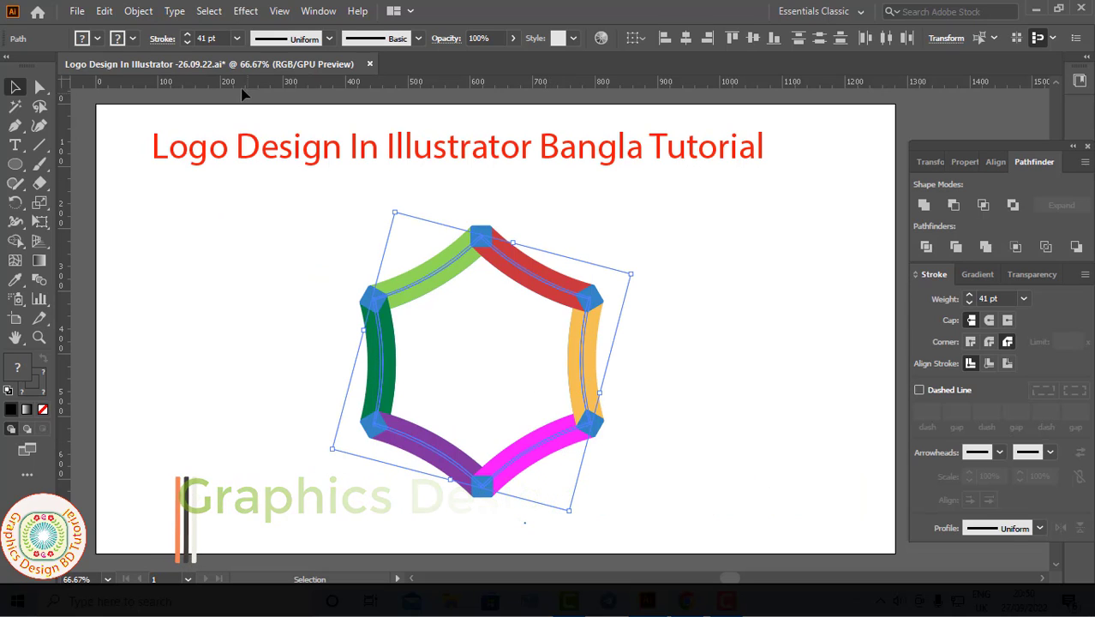
click(187, 34)
click(188, 34)
click(188, 35)
click(188, 34)
click(188, 34)
click(188, 34)
click(188, 35)
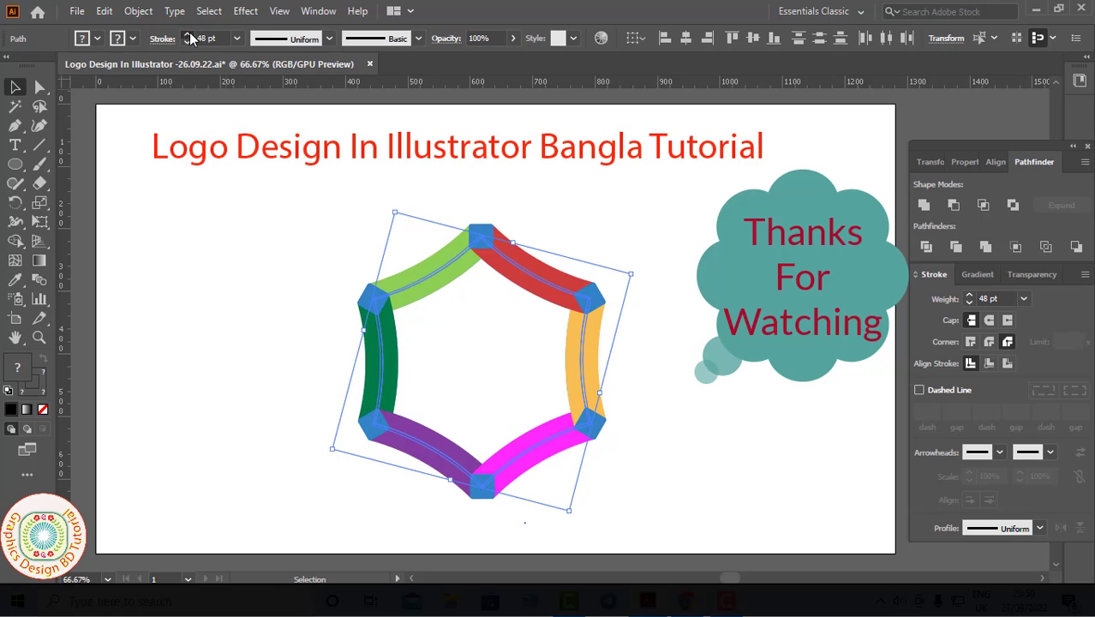
click(188, 35)
click(188, 34)
click(188, 34)
click(188, 35)
click(188, 35)
click(188, 34)
click(187, 35)
click(188, 34)
click(187, 34)
click(188, 35)
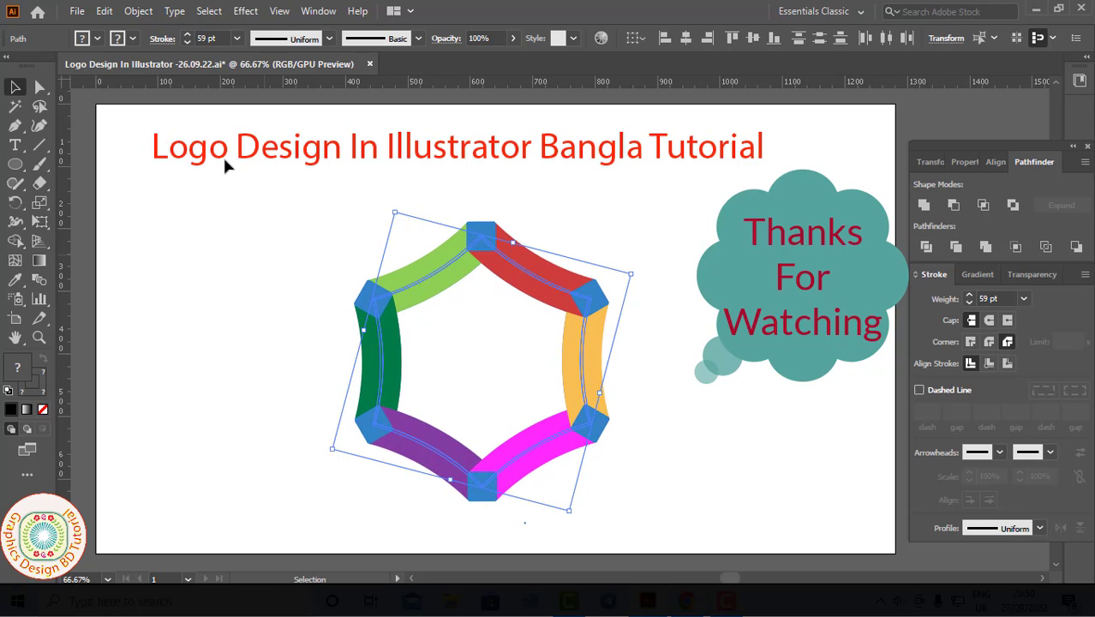
click(188, 34)
click(288, 245)
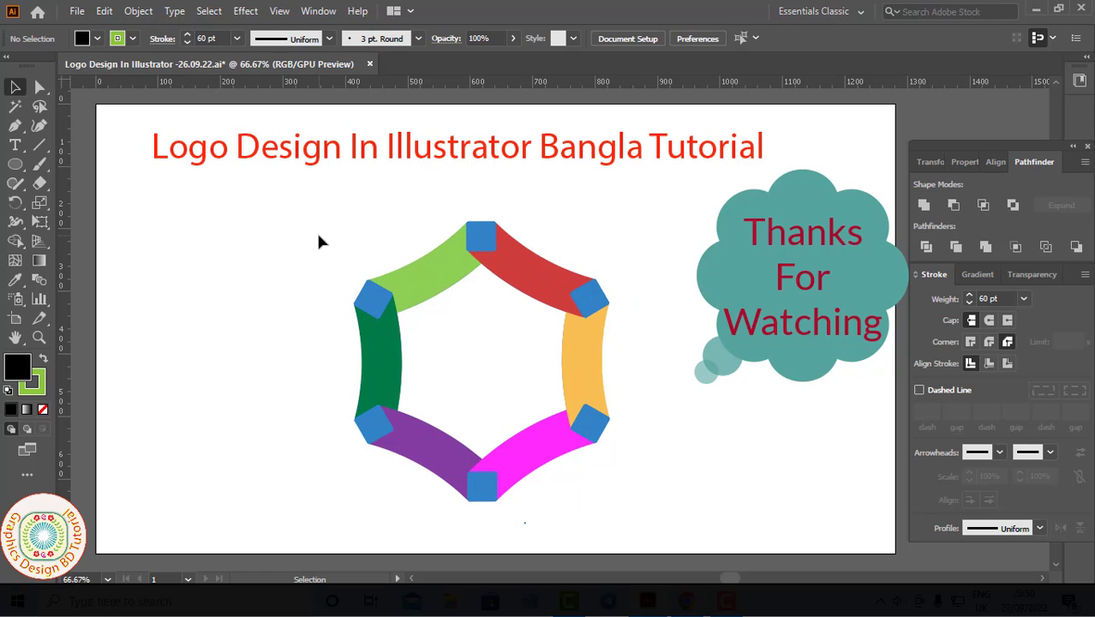
- Group all segments of the finished logo again and save the document
drag(318, 243, 653, 518)
right_click(555, 441)
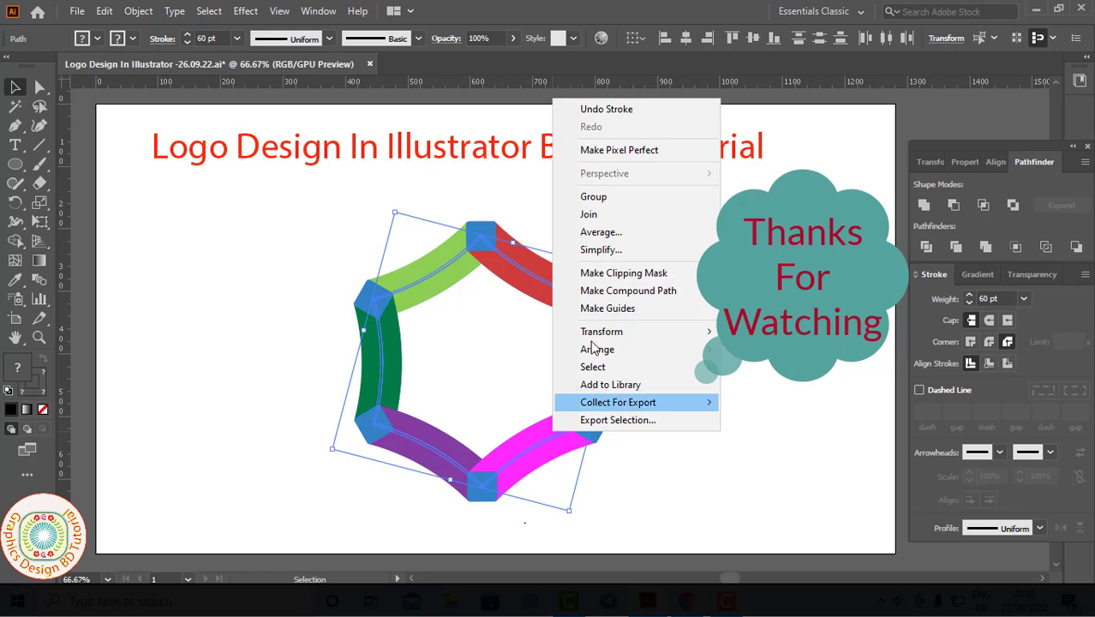
click(589, 197)
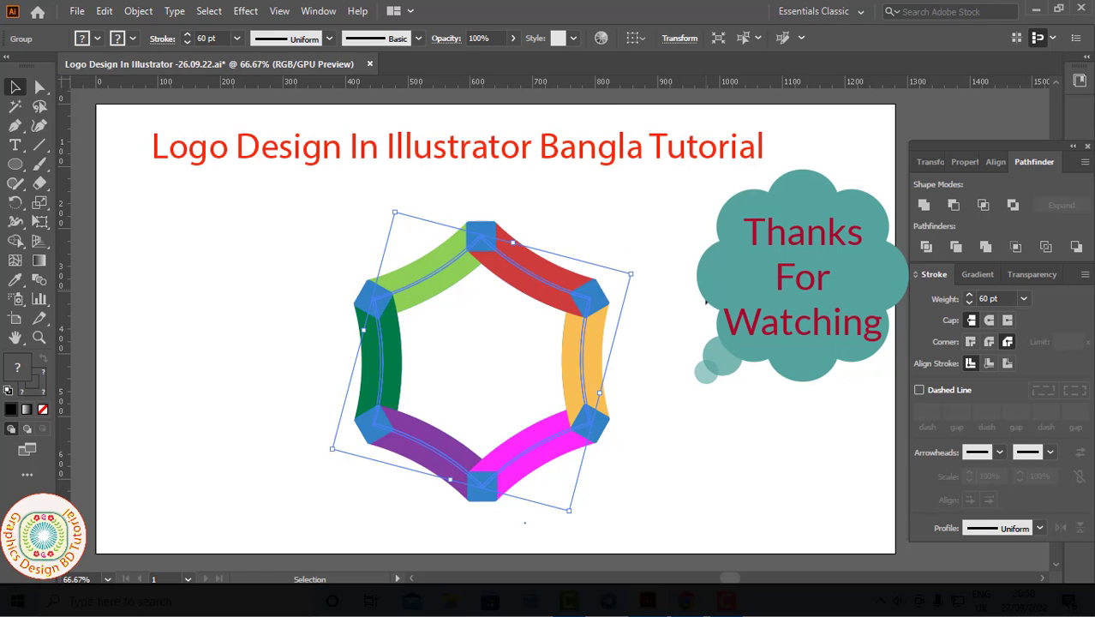
click(705, 302)
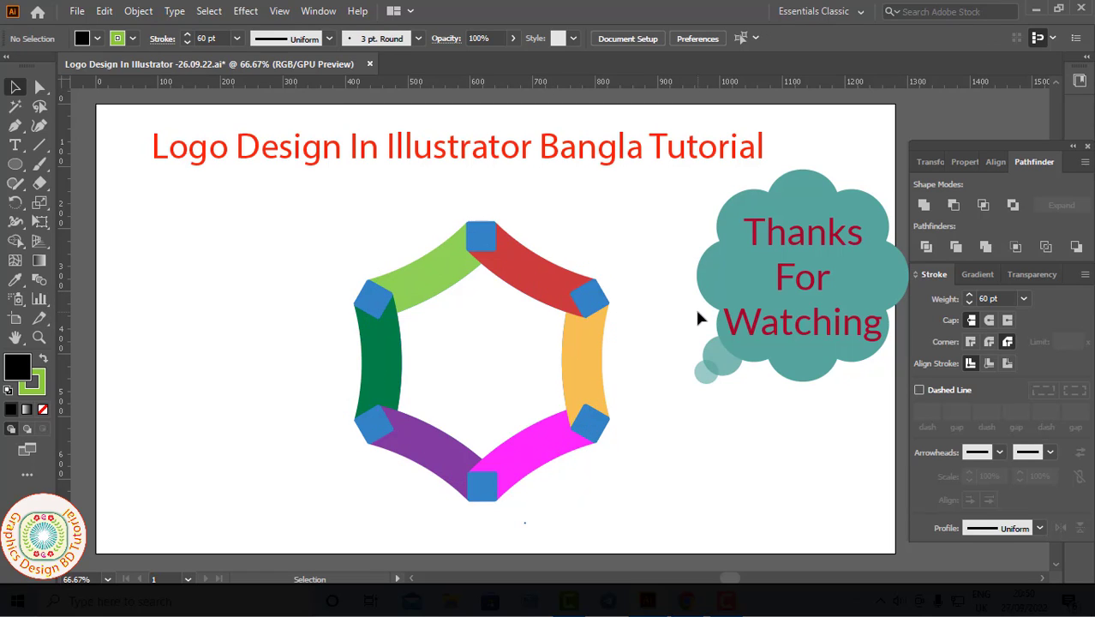
key(a)
key(v)
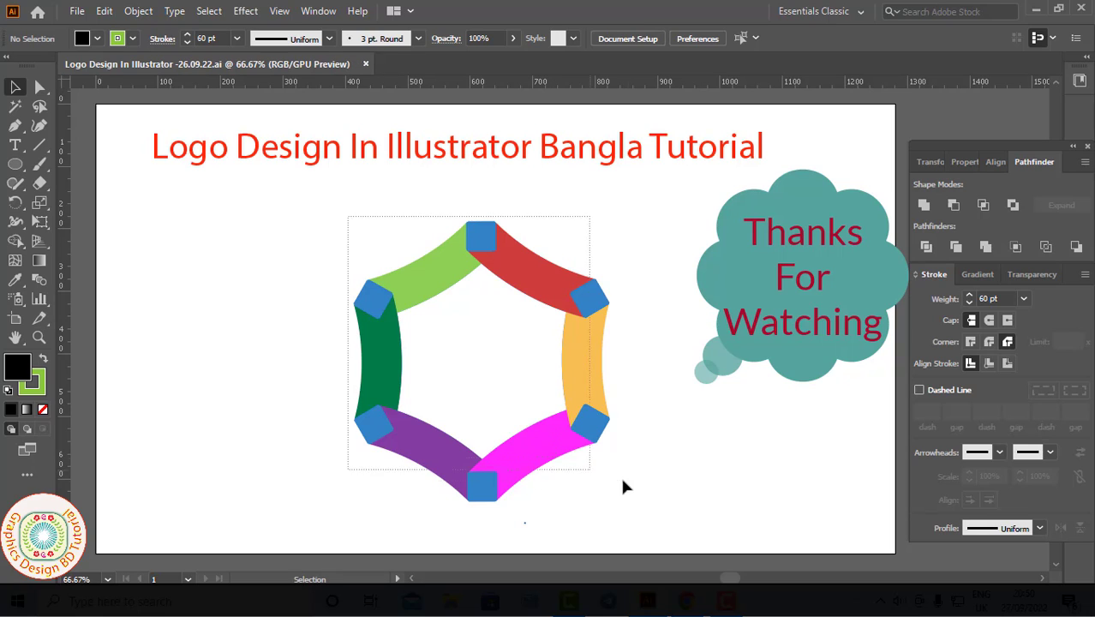